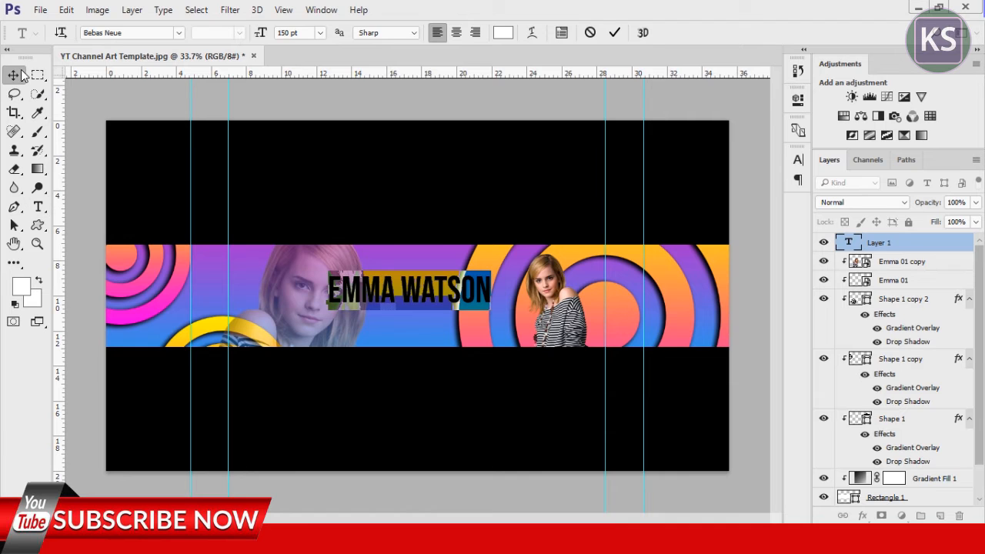
Skew the EMMA WATSON text vertically by about -14° so it slopes upward, and place it between the two portraits.
left_click_drag(391, 295, 366, 305)
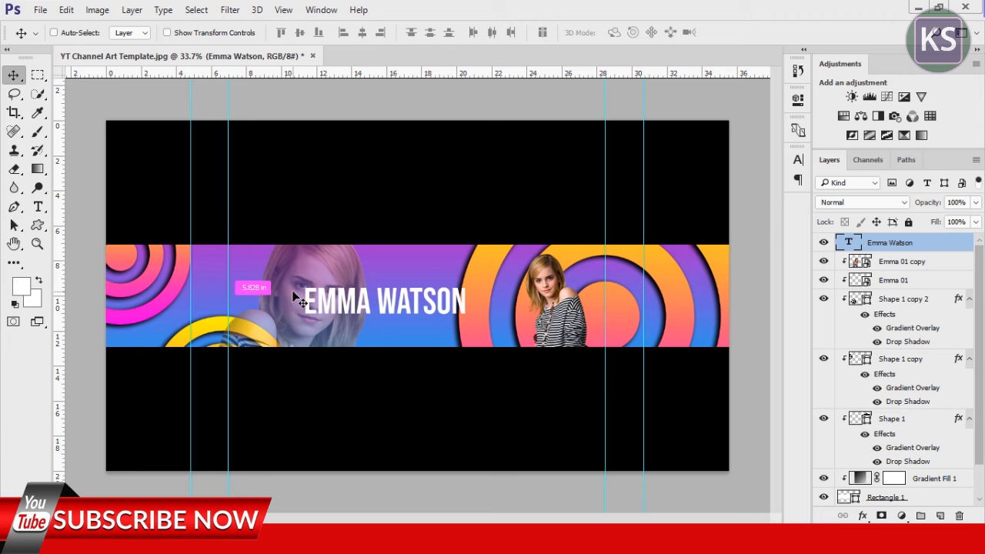
key("ctrl+t")
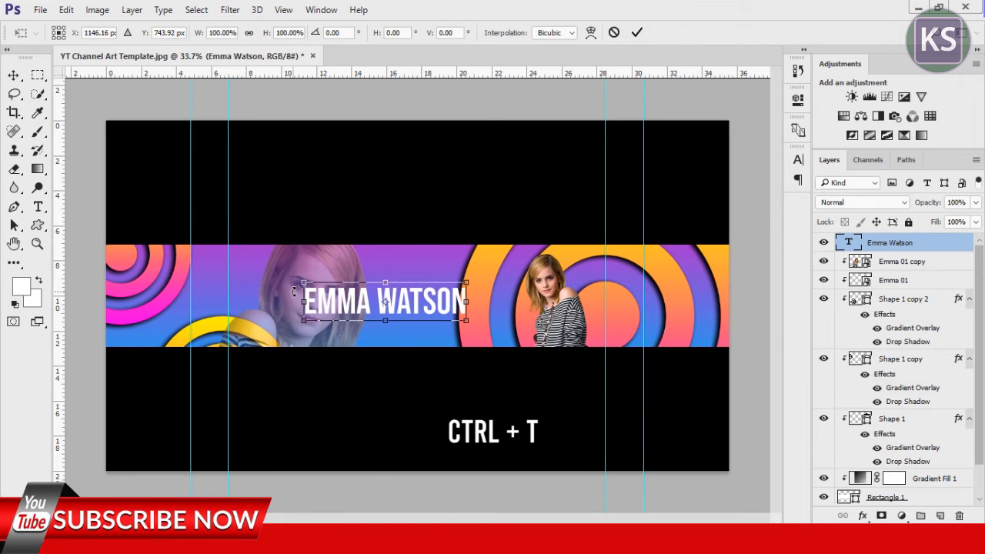
right_click(449, 306)
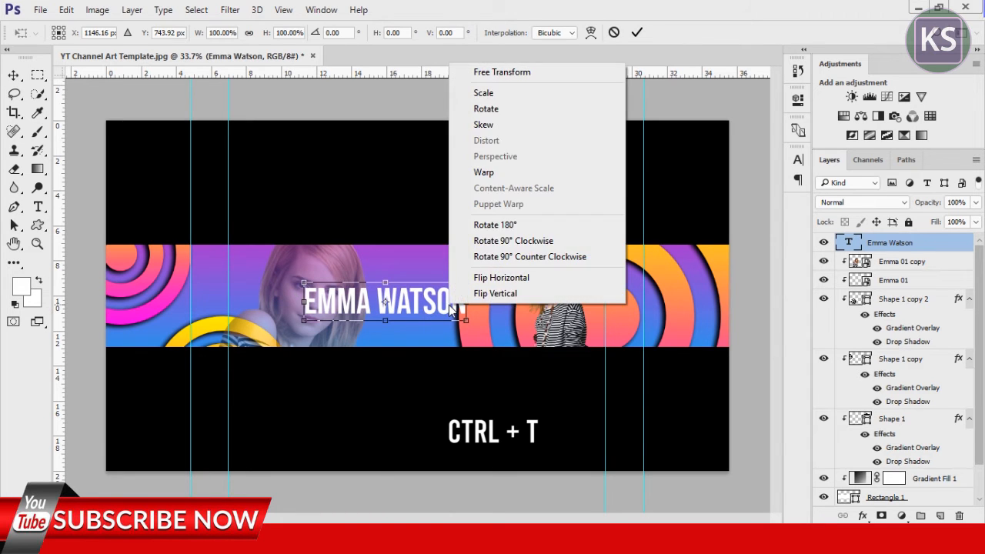
left_click(513, 126)
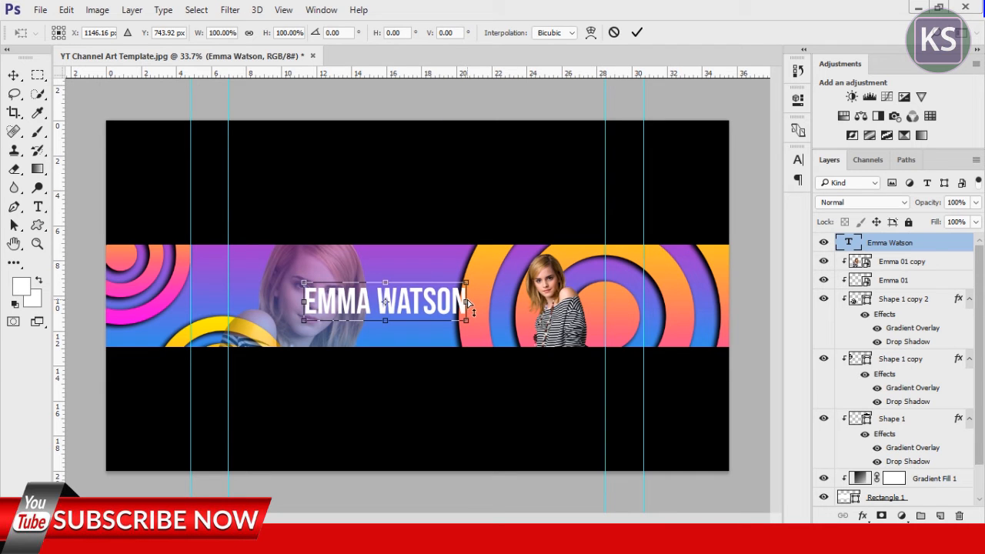
left_click_drag(467, 300, 468, 264)
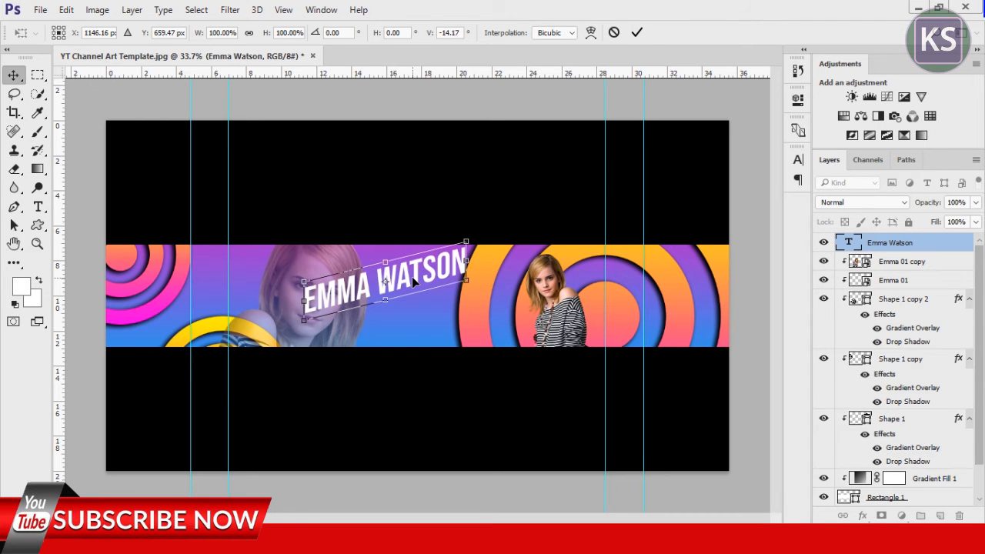
key("Return")
left_click_drag(405, 278, 436, 291)
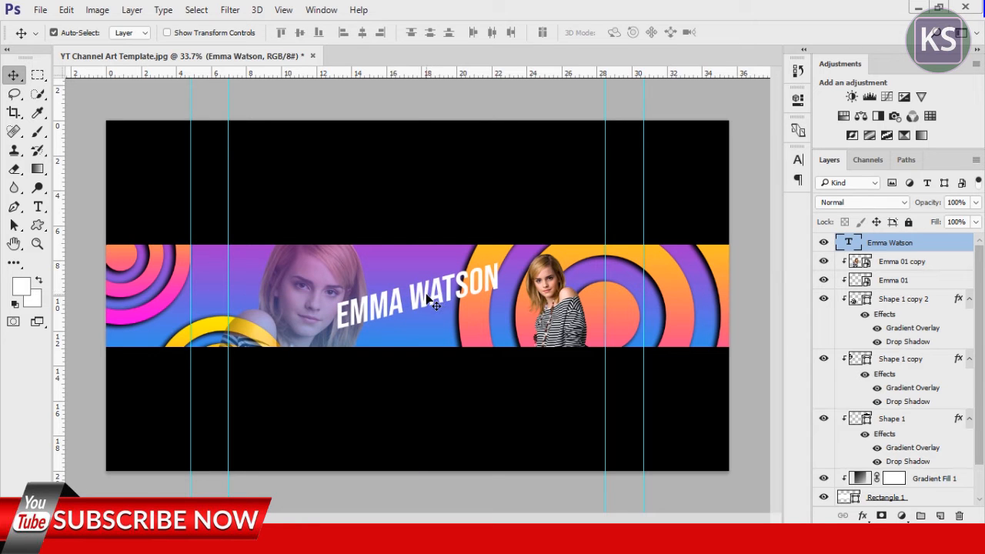
Add a drop shadow to the Emma Watson text layer with a 90° angle and 10 px distance.
right_click(919, 245)
left_click(703, 100)
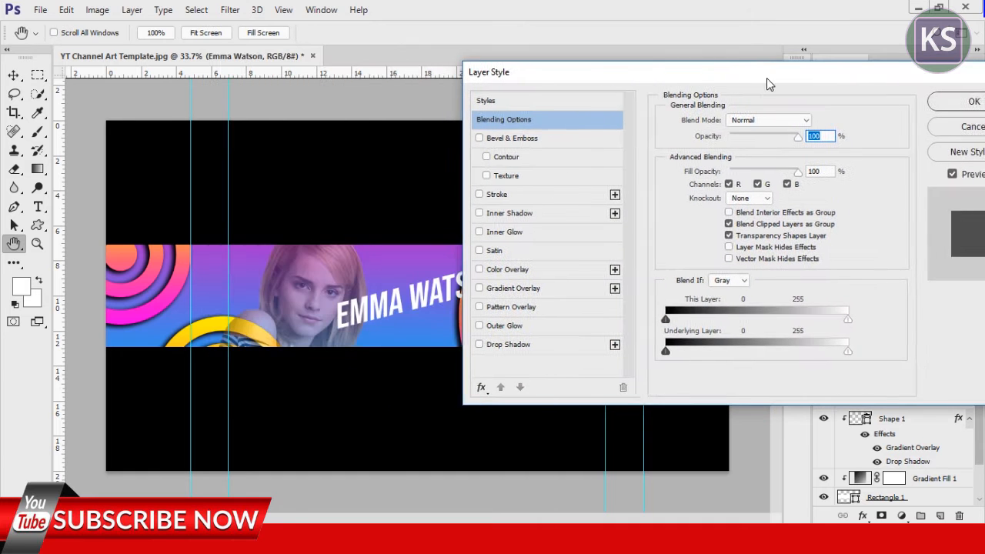
left_click_drag(766, 83, 775, 83)
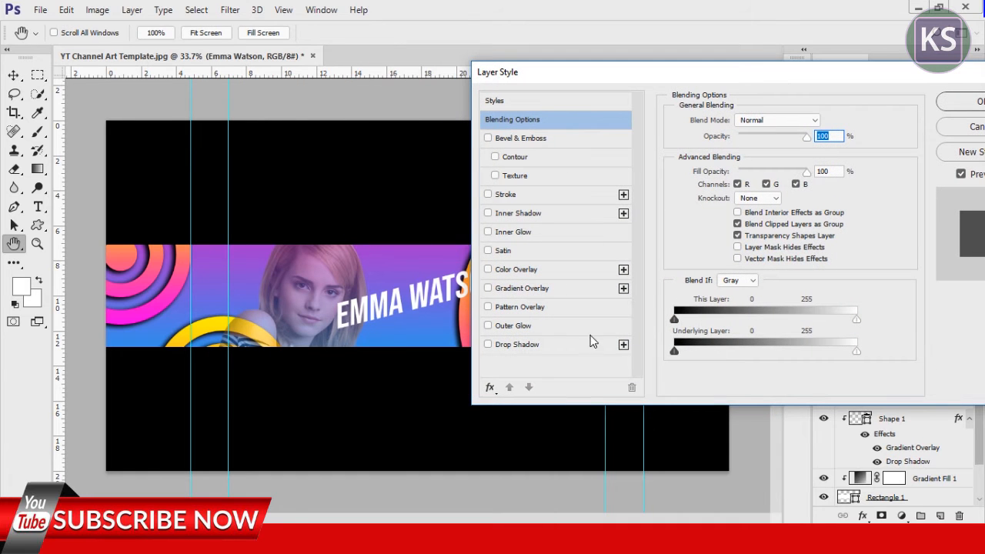
left_click(521, 346)
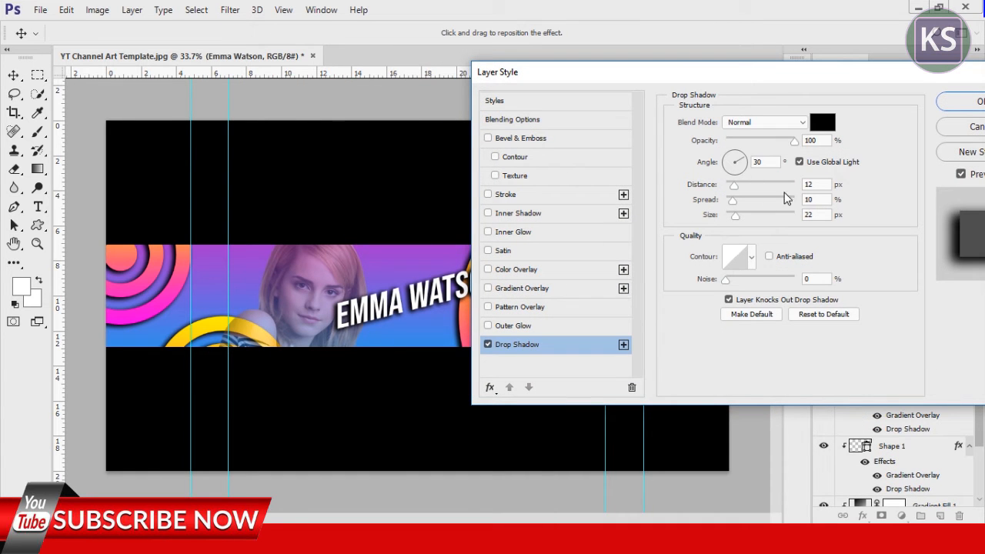
left_click_drag(763, 162, 737, 162)
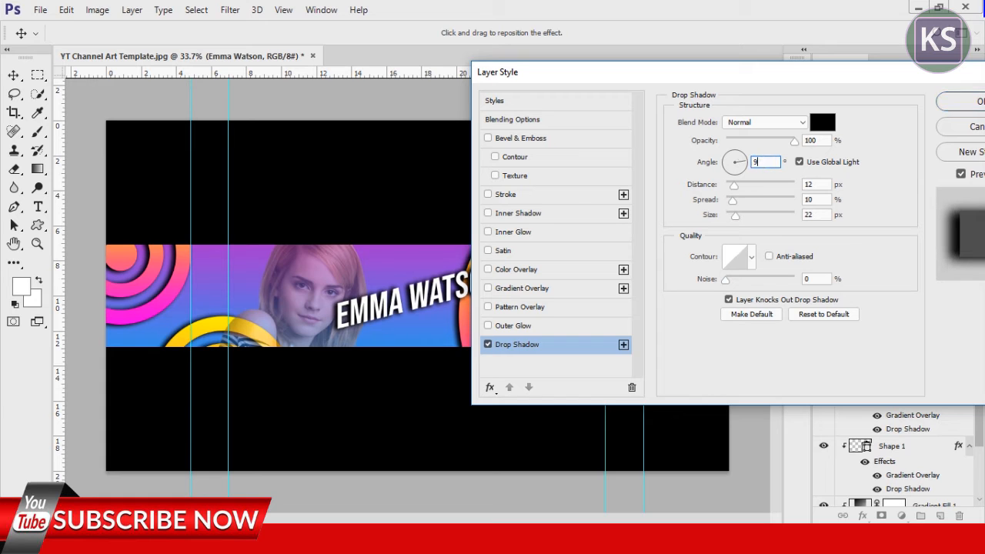
type("90")
key("Tab")
type("10")
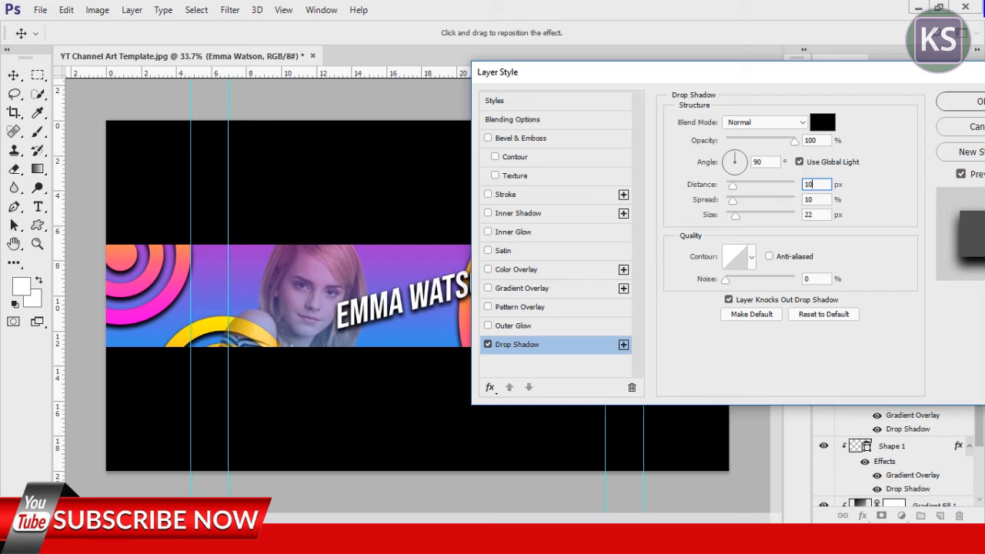
Set the text's drop shadow size to 10 px and spread to 12%, and apply the layer style.
mouse_move(735, 217)
left_mouse_down()
mouse_move(723, 218)
mouse_move(731, 221)
left_mouse_up()
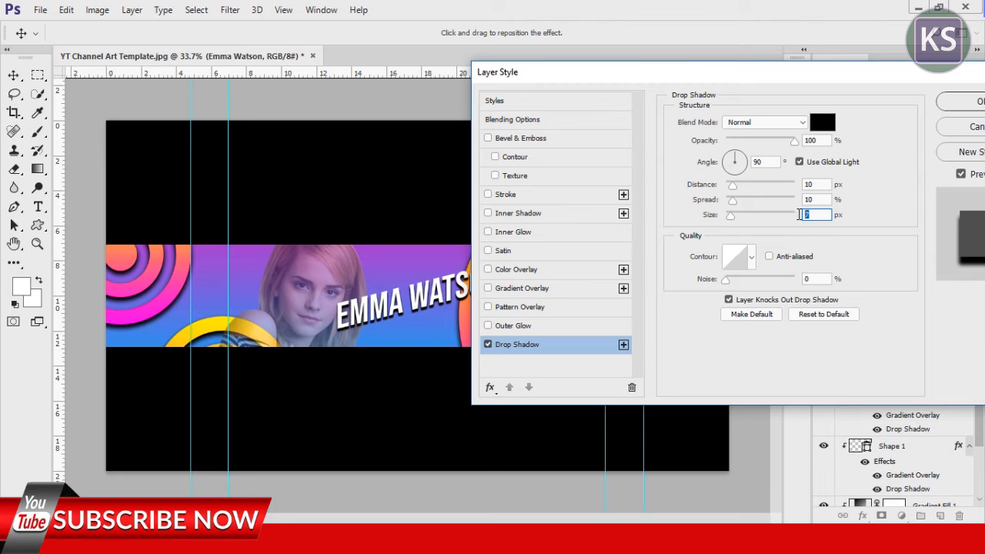
type("10")
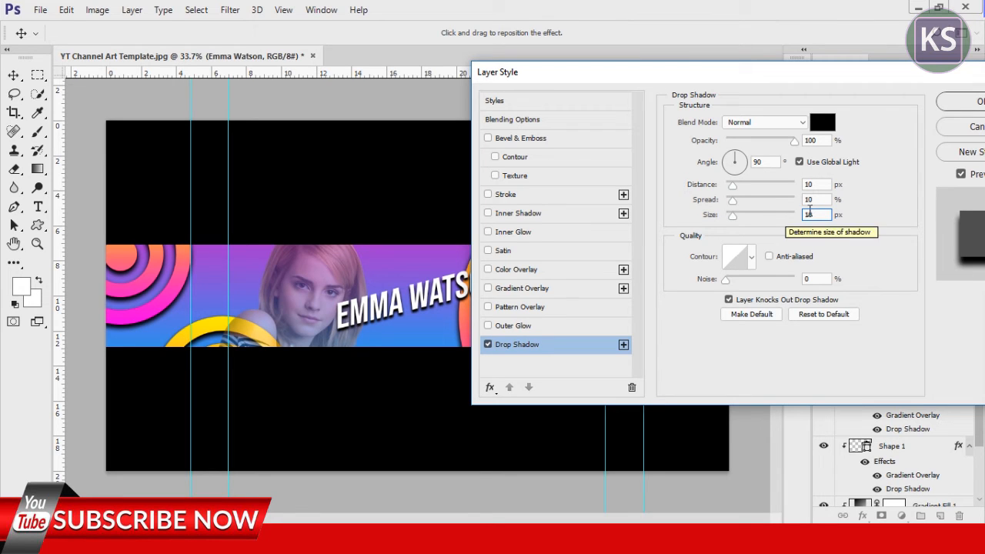
key("shift+Tab")
type("8")
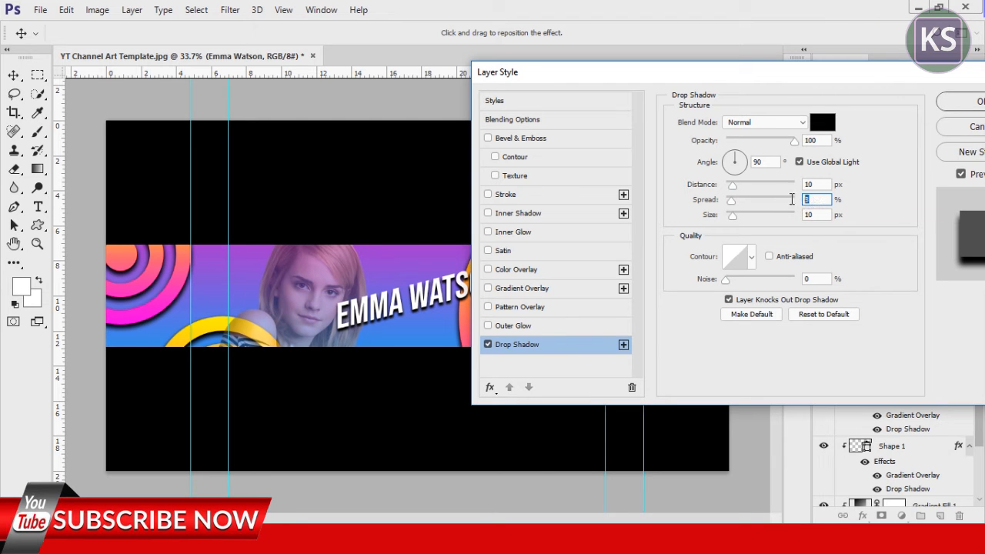
type("12")
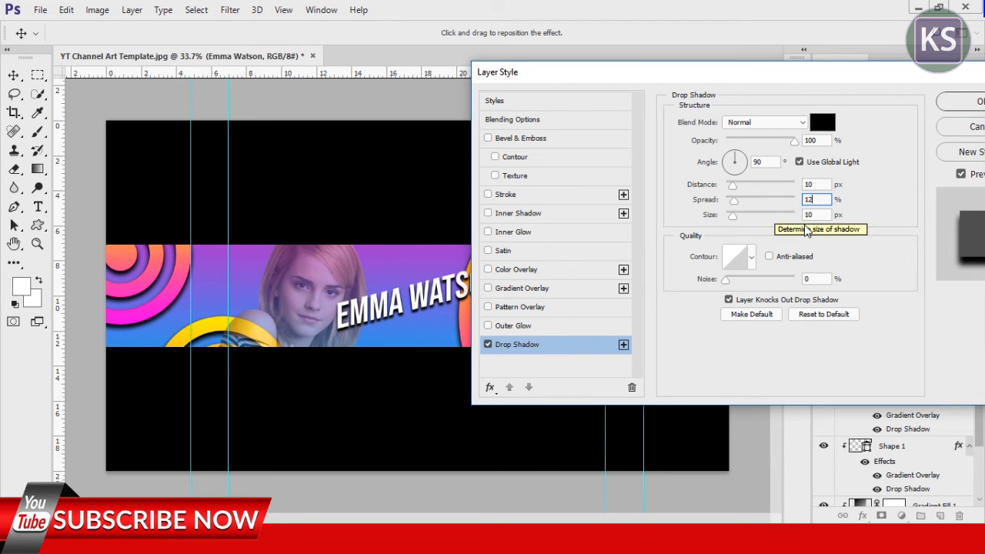
left_click(959, 109)
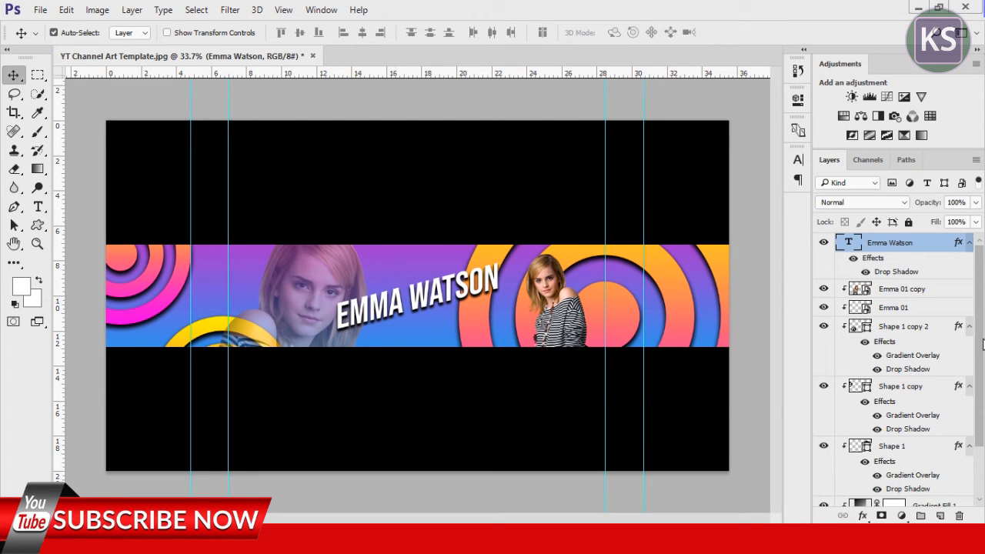
With no layer selected, reset the colours to default and set the Polygon tool to 3 sides, no fill and a solid black stroke.
left_click_drag(982, 343, 983, 400)
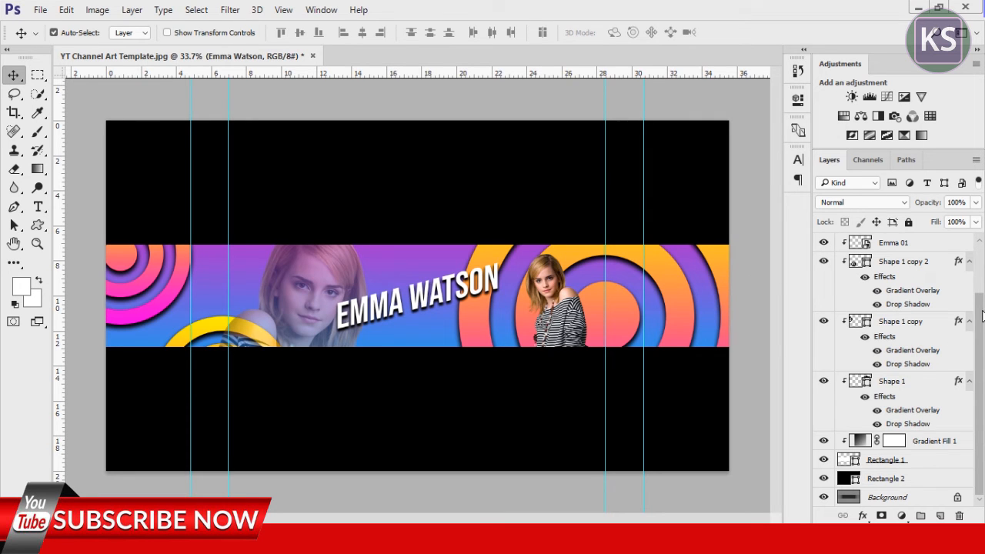
left_click_drag(981, 316, 980, 258)
left_click(521, 110)
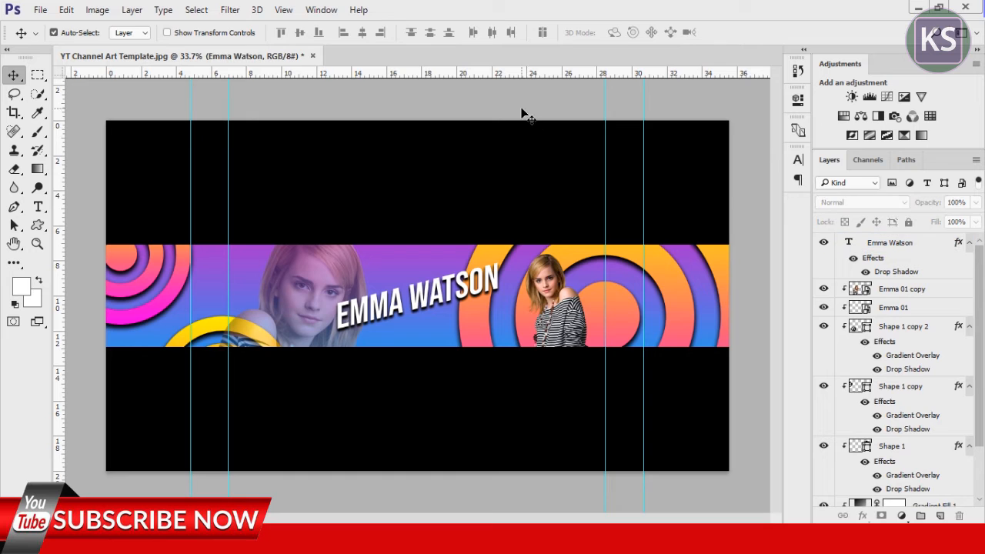
left_click(14, 306)
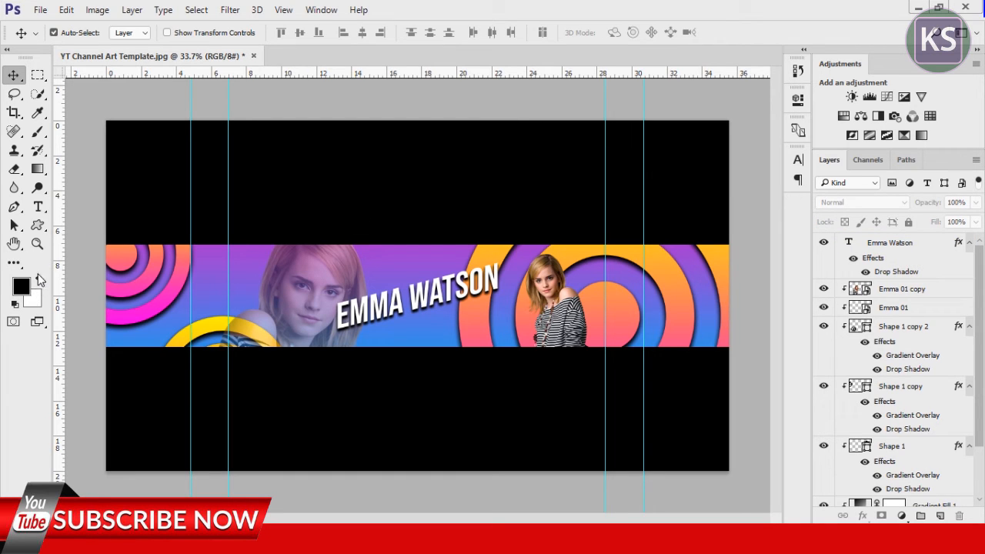
left_click(36, 224)
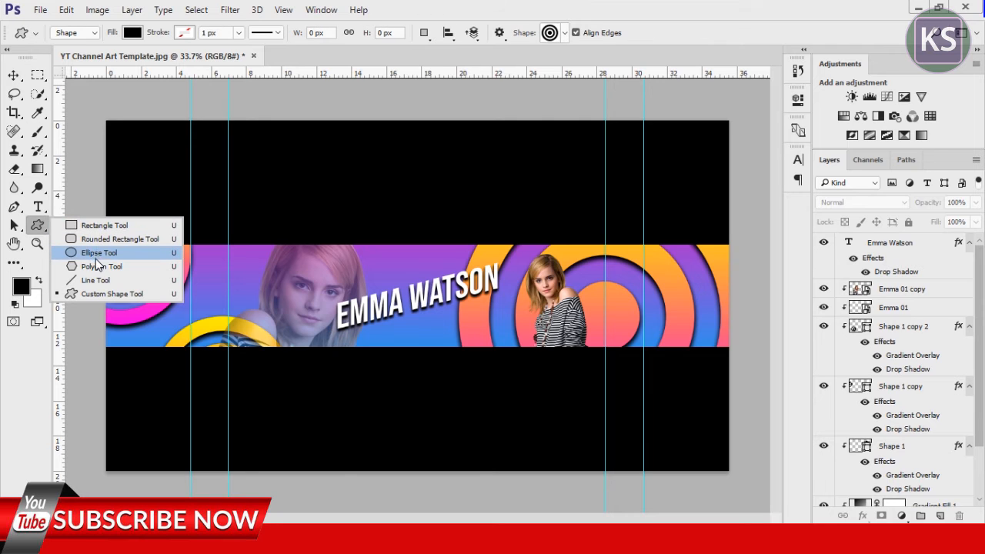
left_click(122, 267)
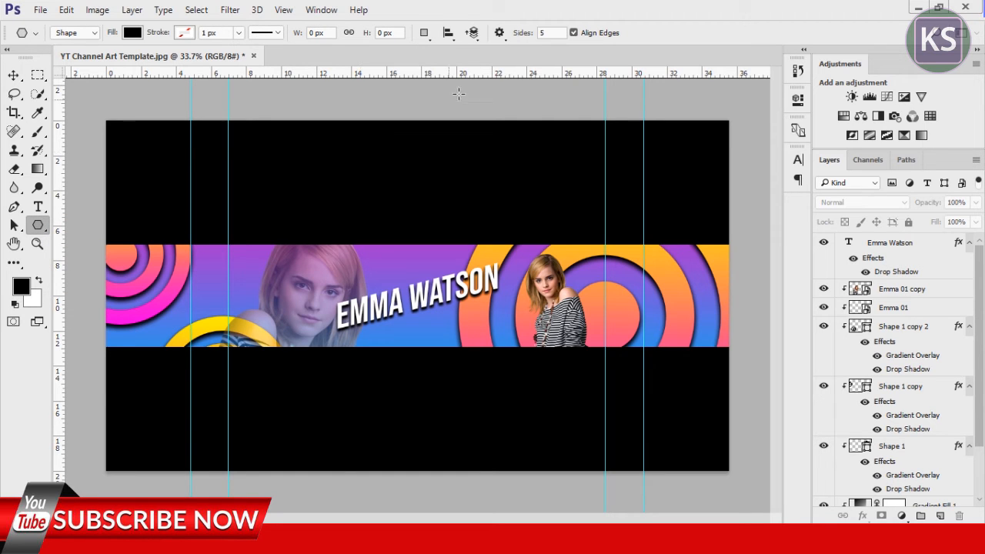
double_click(547, 34)
type("3")
left_click(132, 33)
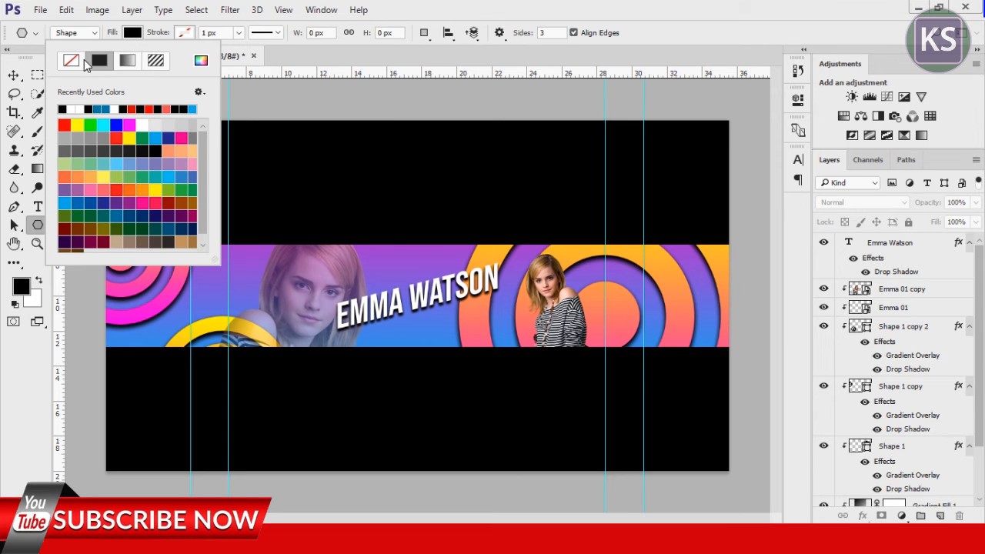
left_click(71, 60)
left_click(183, 33)
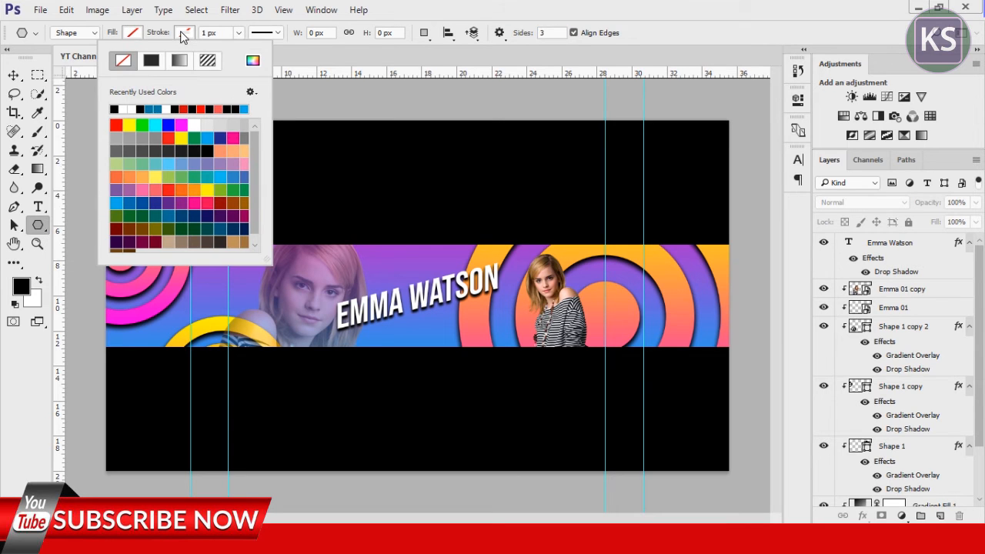
left_click(151, 61)
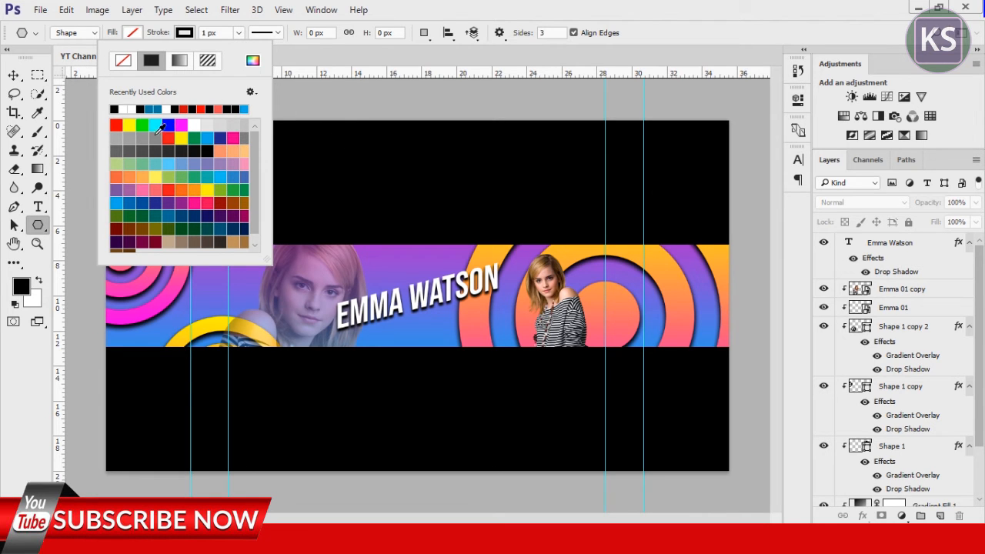
mouse_move(335, 106)
left_mouse_down()
mouse_move(378, 149)
mouse_move(400, 154)
mouse_move(422, 150)
mouse_move(440, 125)
left_mouse_up()
left_click(217, 31)
type("15")
key("Return")
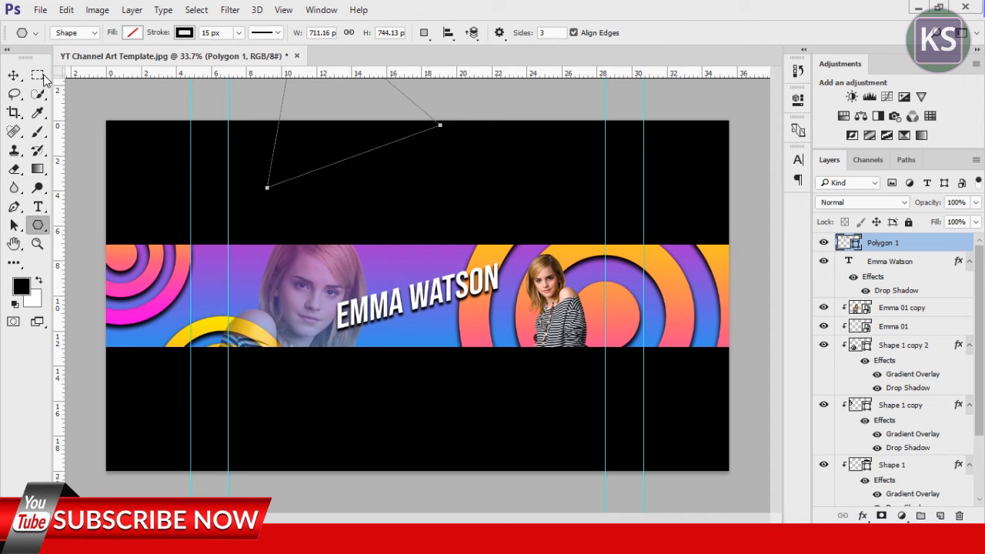
left_click(17, 75)
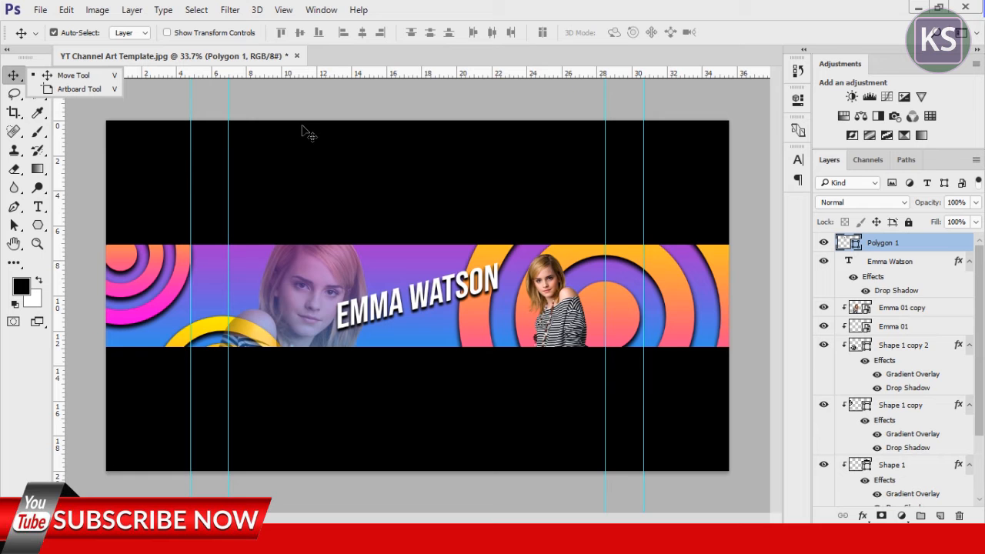
double_click(851, 245)
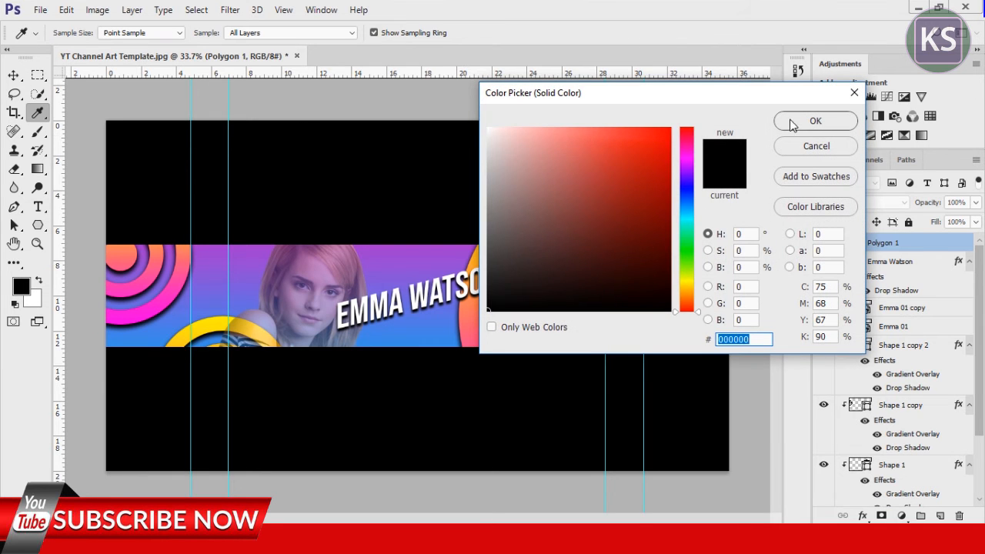
left_click(793, 125)
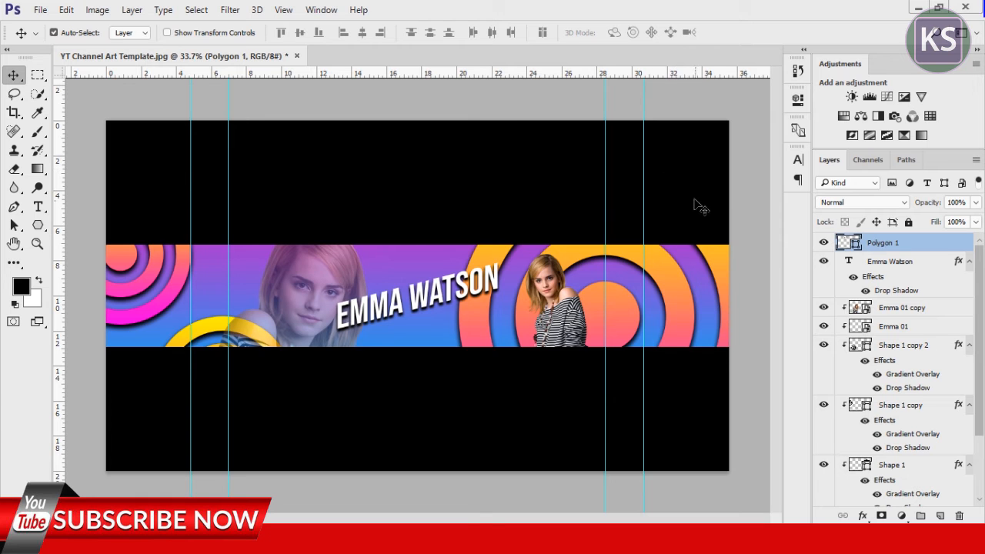
scroll(366, 182, "down", 3)
scroll(366, 187, "up", 1)
scroll(366, 187, "up", 1)
key("Delete")
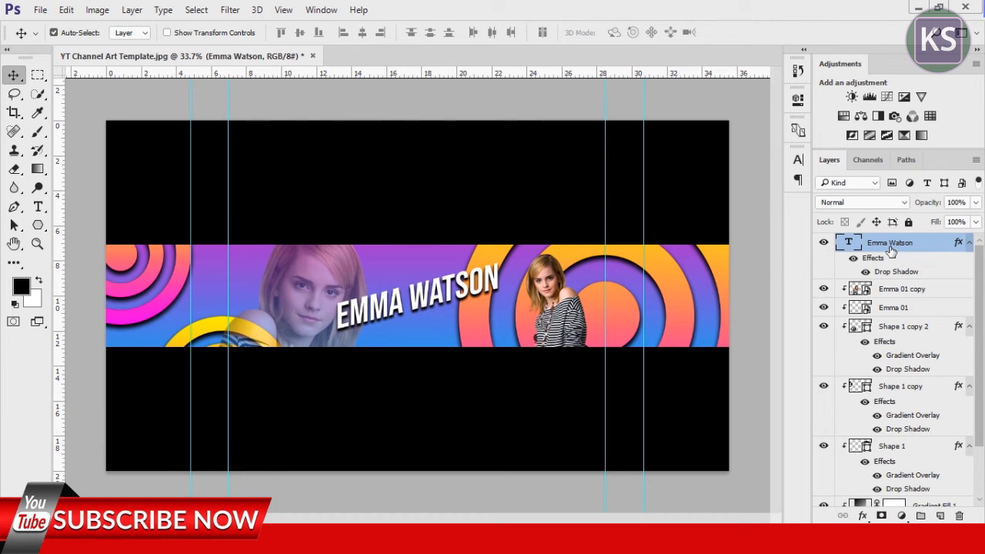
Change the fill colour of the Rectangle 2 background shape to white (ffffff).
scroll(892, 469, "down", 3)
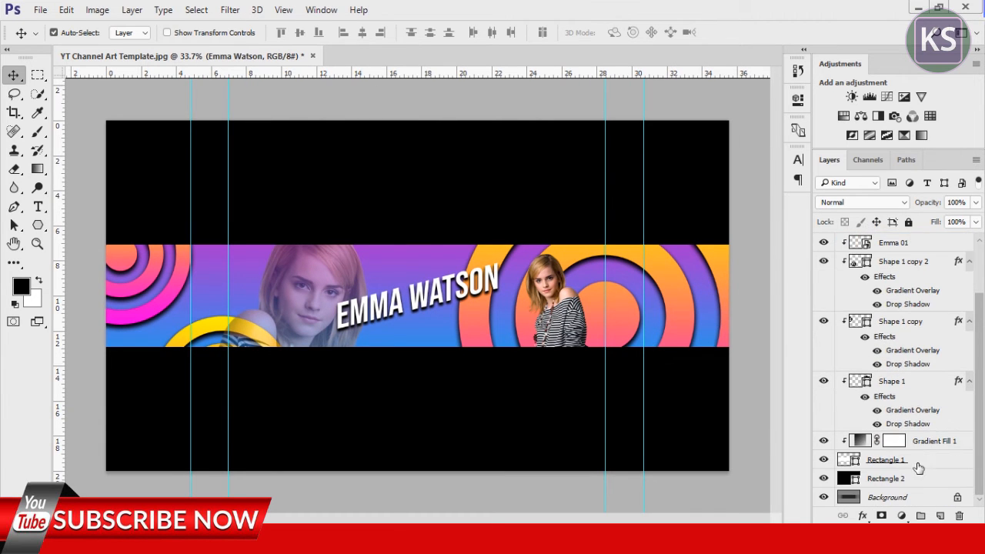
double_click(851, 481)
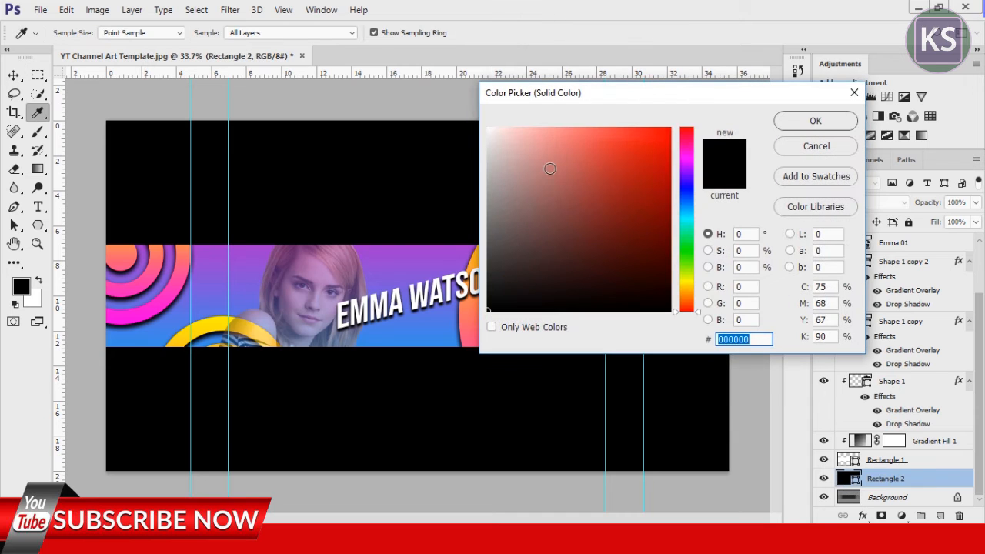
type("ffffff")
left_click(815, 121)
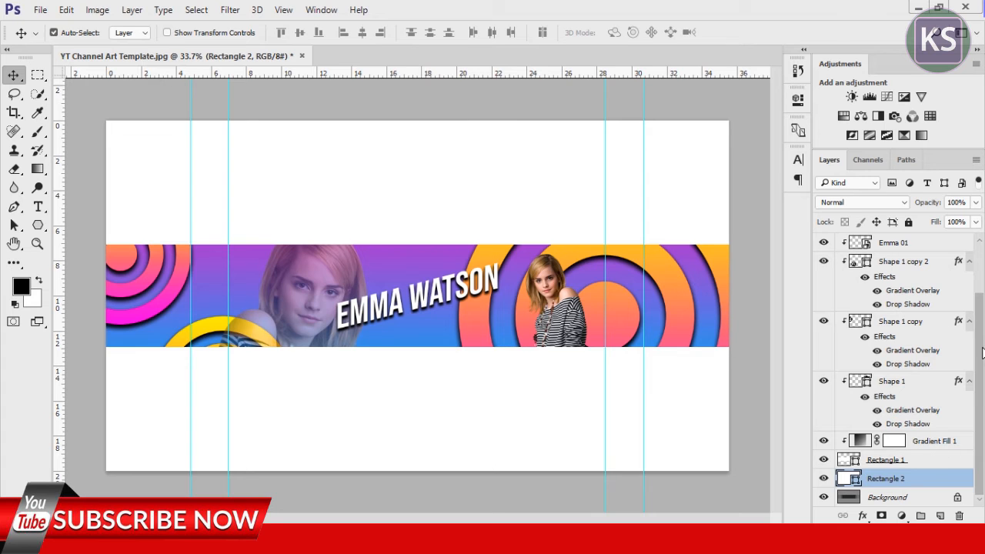
With no layer selected, draw an unfilled triangle about 427 × 493 px with a 15 px black stroke above the banner strip.
left_click(482, 109)
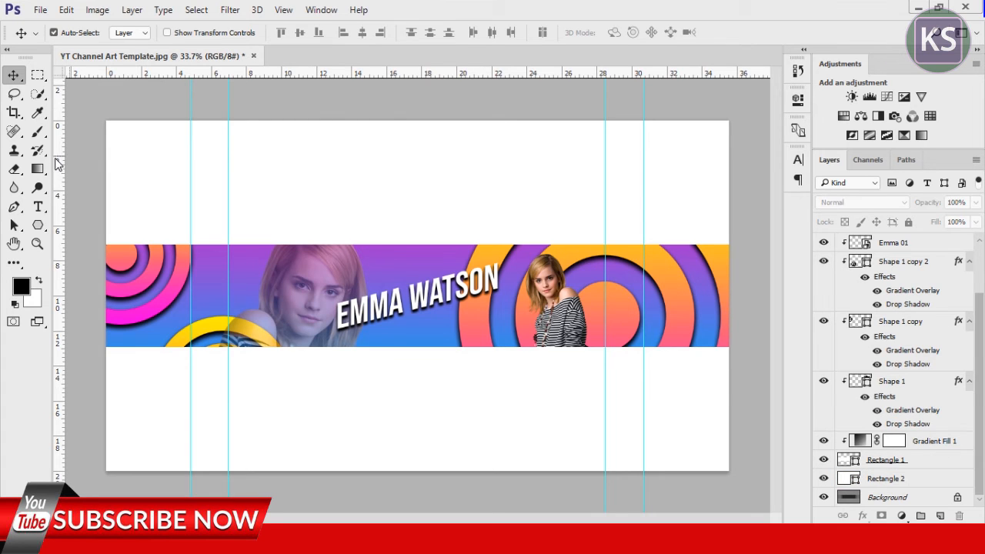
left_click(38, 225)
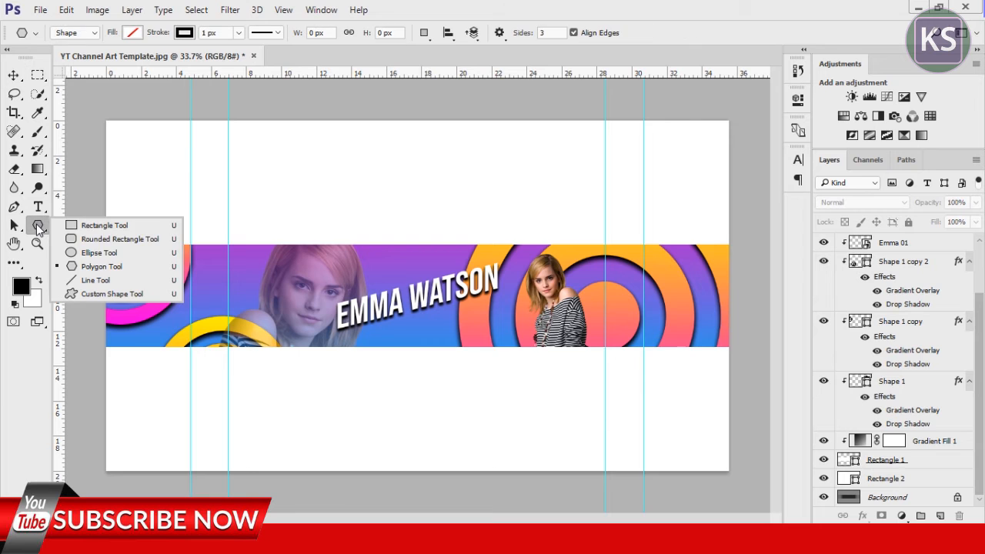
left_click(88, 267)
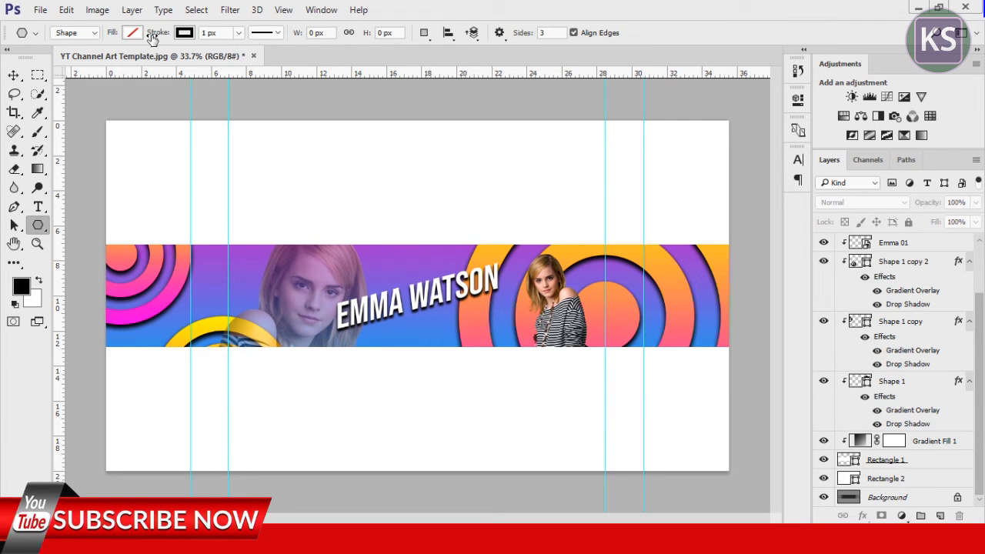
left_click(229, 32)
type("15")
key("Return")
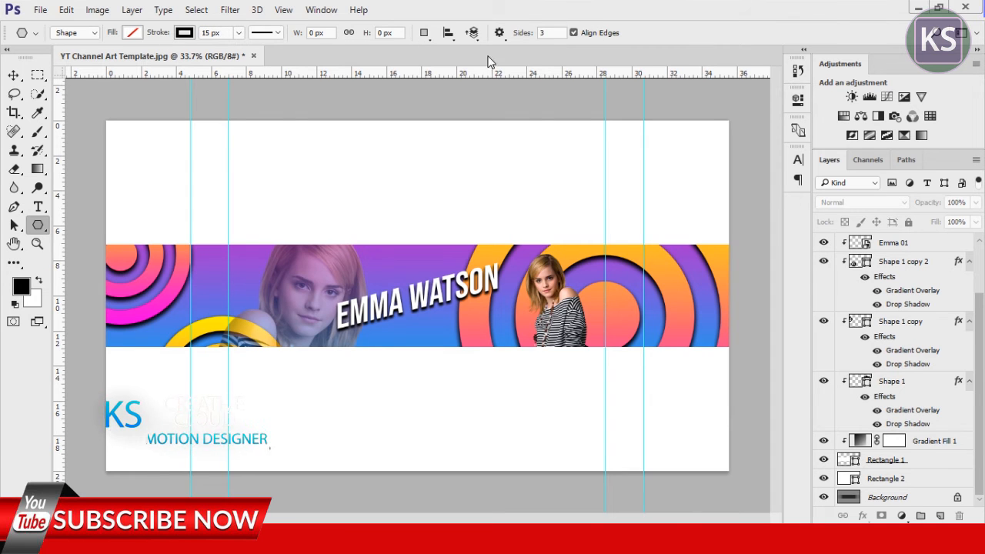
left_click_drag(327, 180, 379, 182)
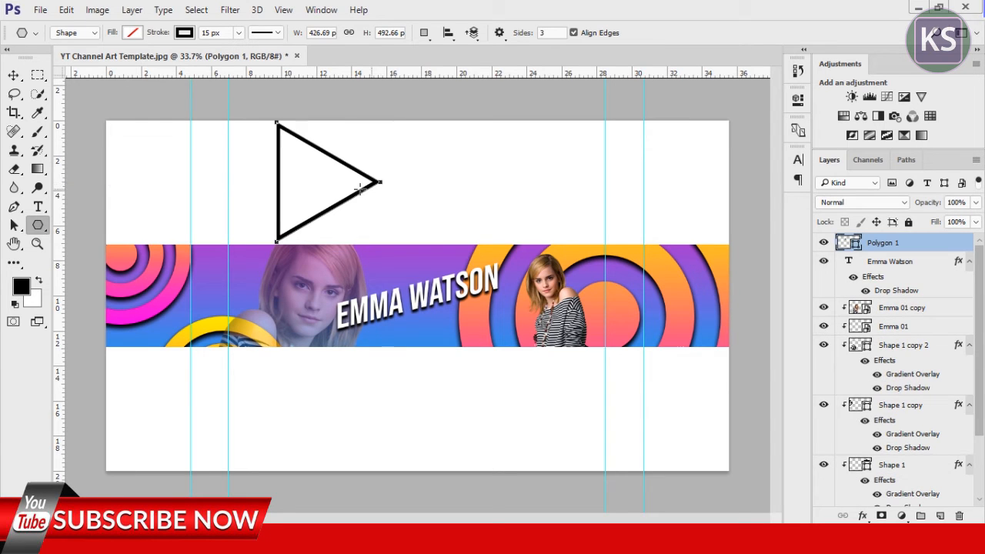
Add a linear magenta-to-yellow gradient overlay at 90° and 100% opacity to the triangle layer.
left_click(13, 75)
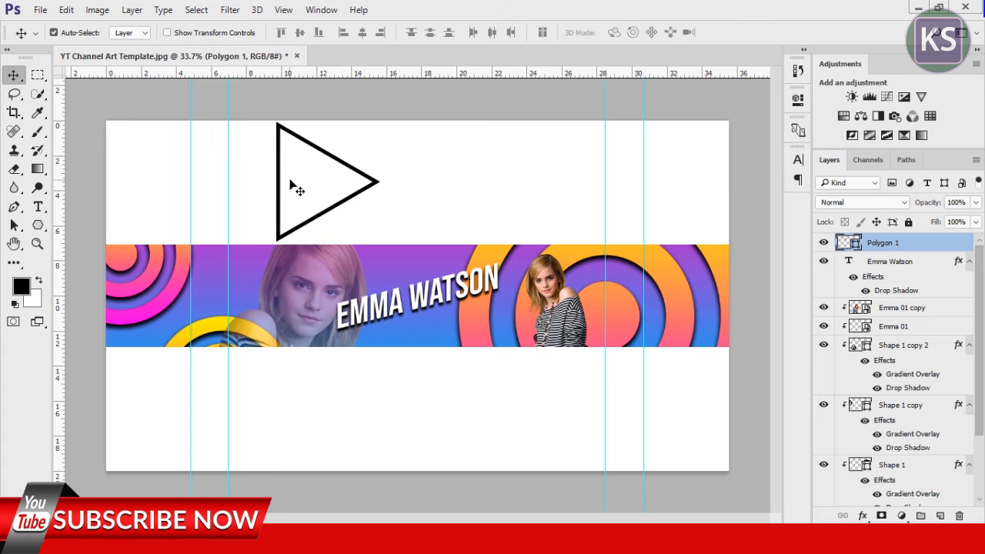
left_click(862, 515)
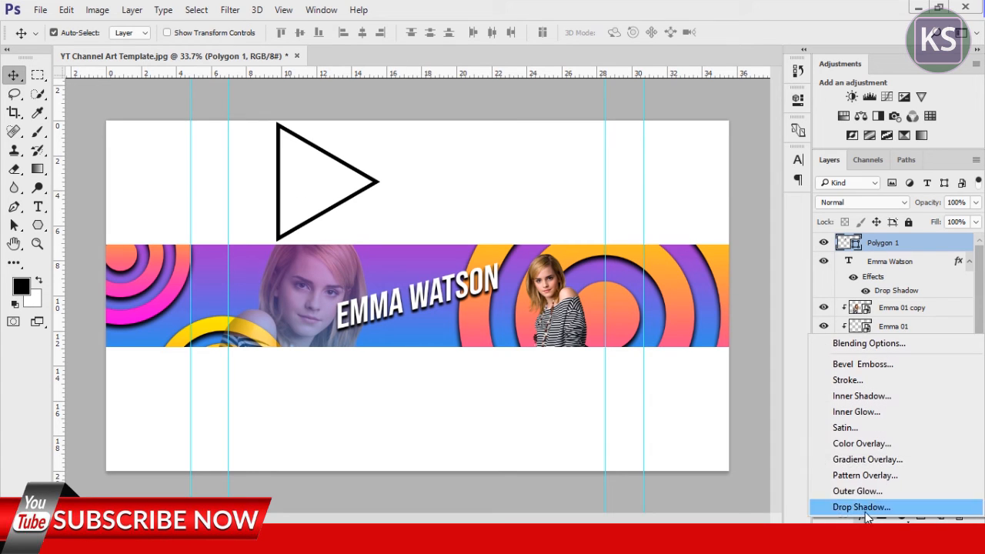
left_click(867, 459)
left_click_drag(477, 88, 693, 79)
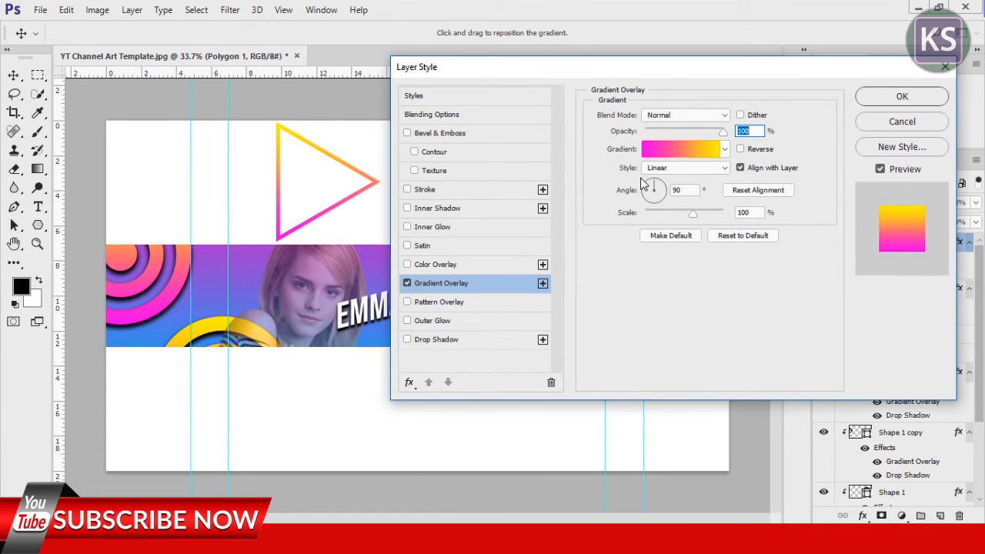
left_click(866, 101)
Move the triangle over the large faded portrait and place three copies near the small portrait, the upper-right corner and the lower-left canvas edge.
left_click_drag(356, 204, 316, 257)
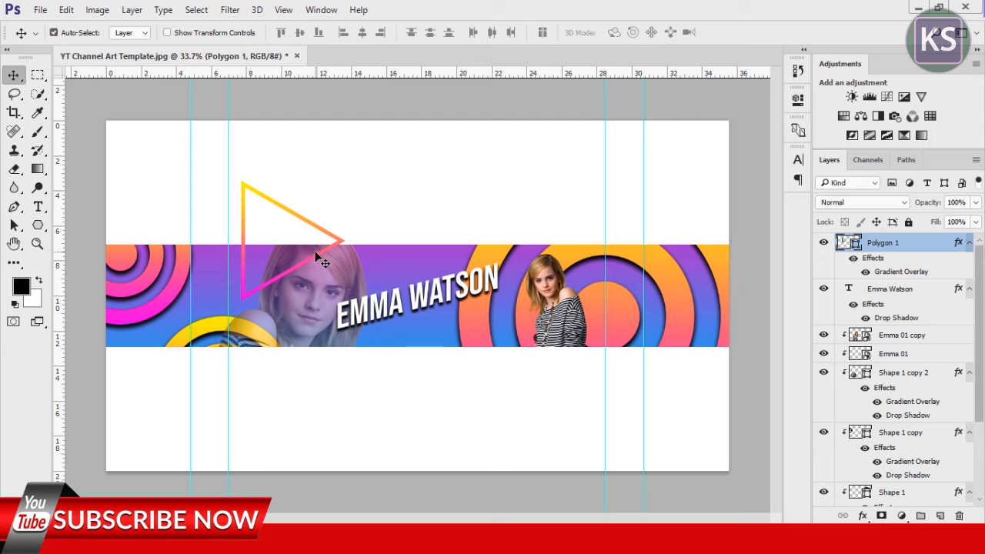
left_click_drag(311, 227, 566, 350, "alt")
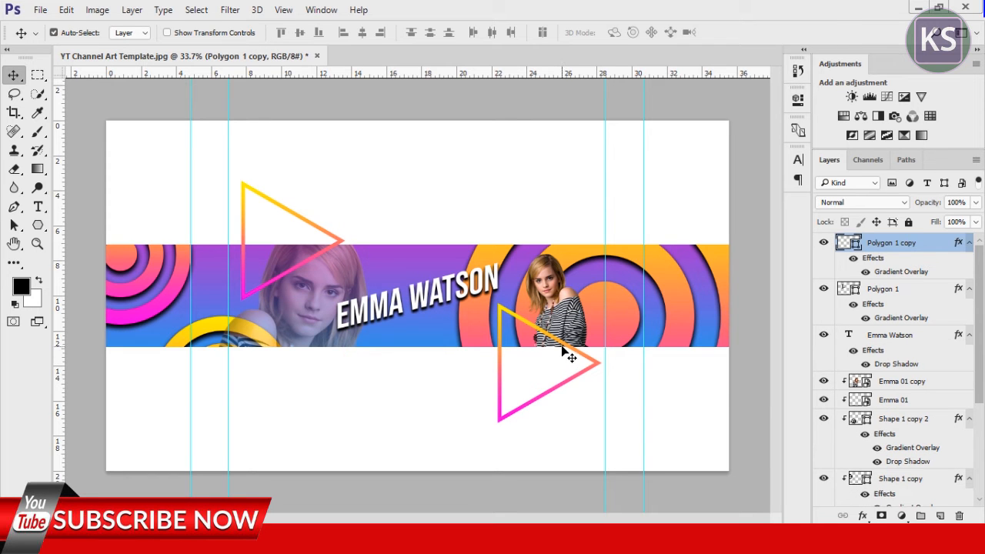
left_click_drag(561, 344, 703, 110, "alt")
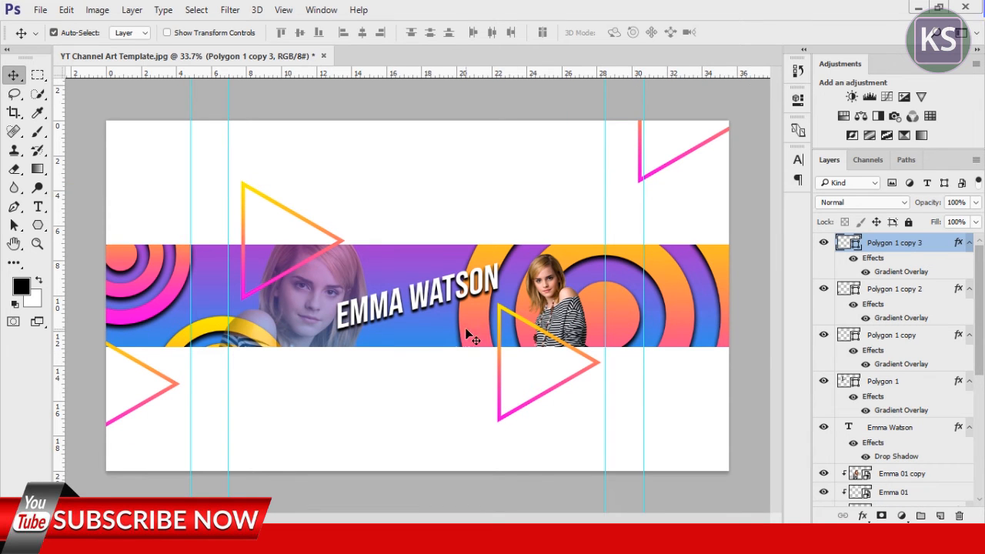
Place the Bridge image above the Rectangle 2 layer and scale it proportionally to about 146% to cover the canvas.
left_click_drag(981, 336, 973, 472)
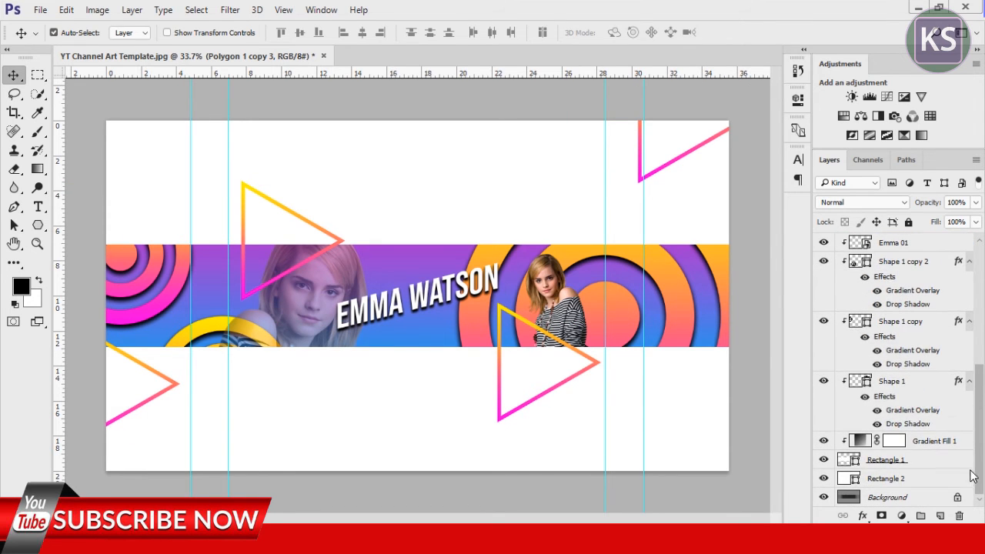
left_click(877, 483)
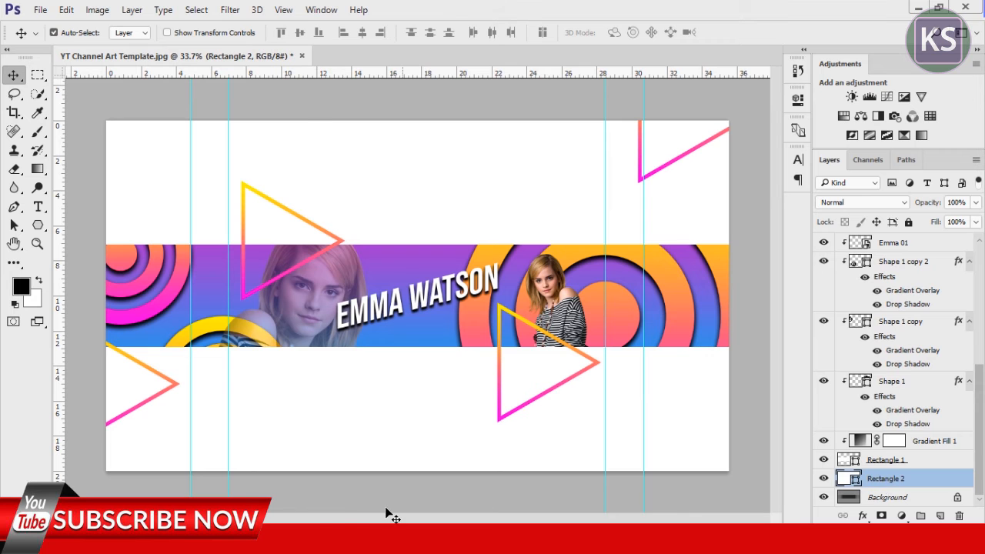
key("alt+Tab")
left_click_drag(162, 126, 425, 354)
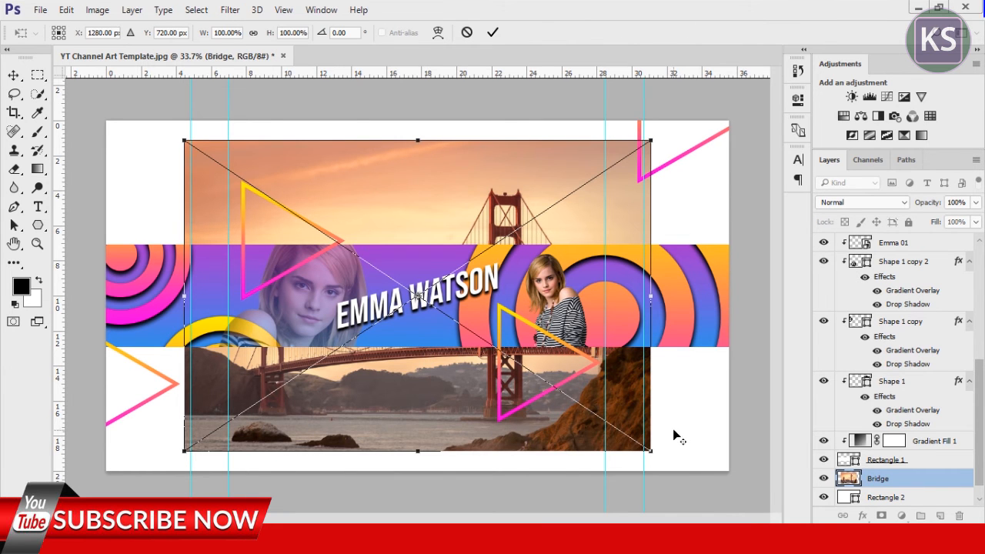
left_click_drag(649, 453, 759, 521)
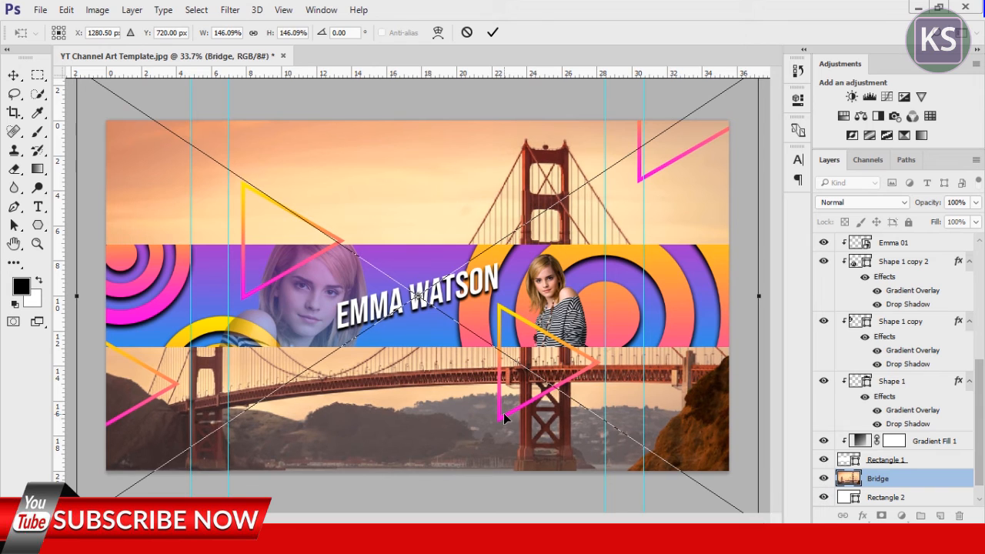
key("Return")
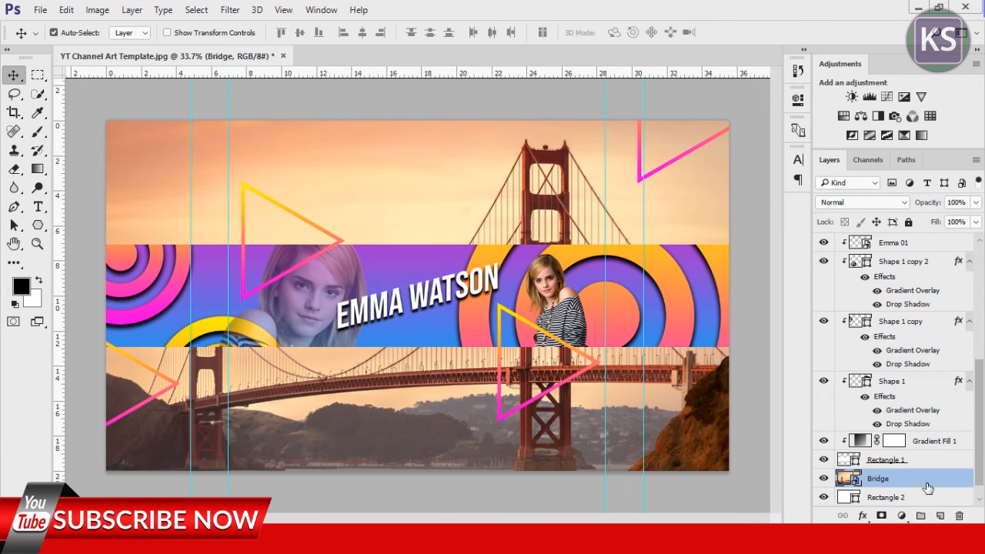
Apply a Black & White adjustment to the Bridge layer.
mouse_move(116, 46)
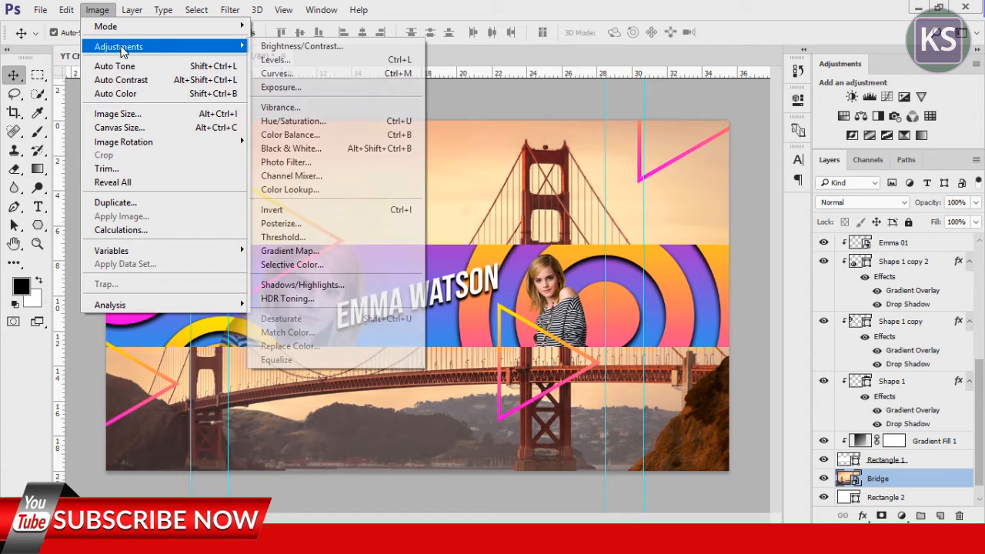
left_click(308, 152)
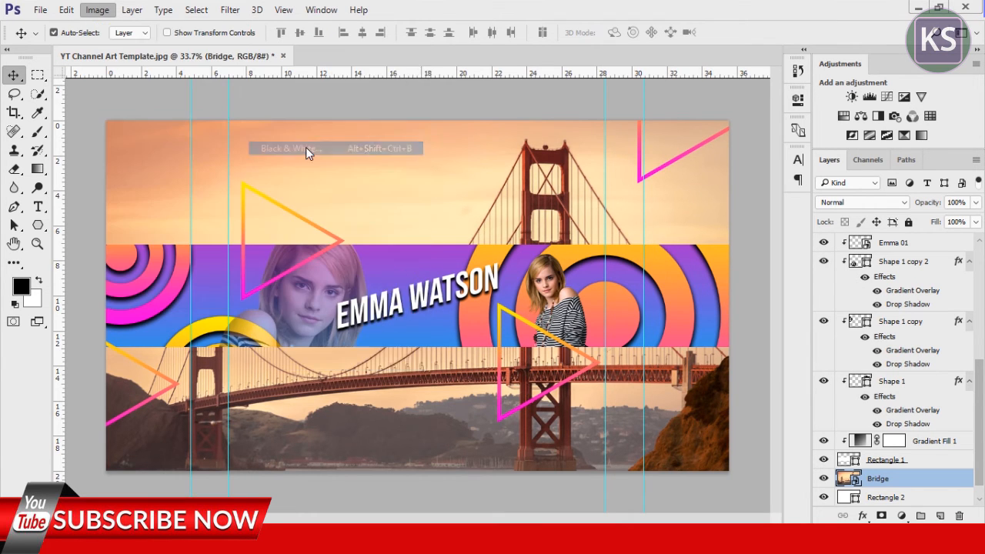
left_click(604, 90)
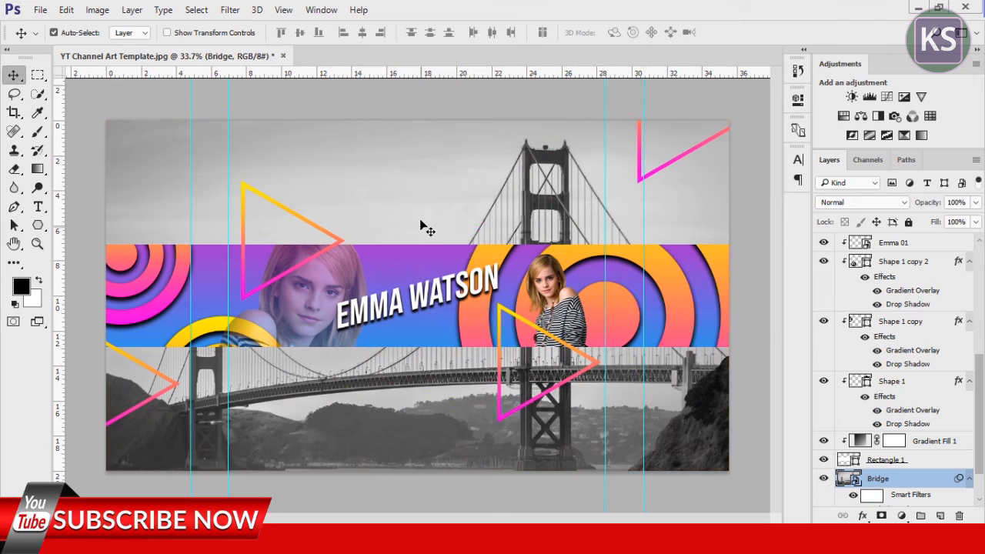
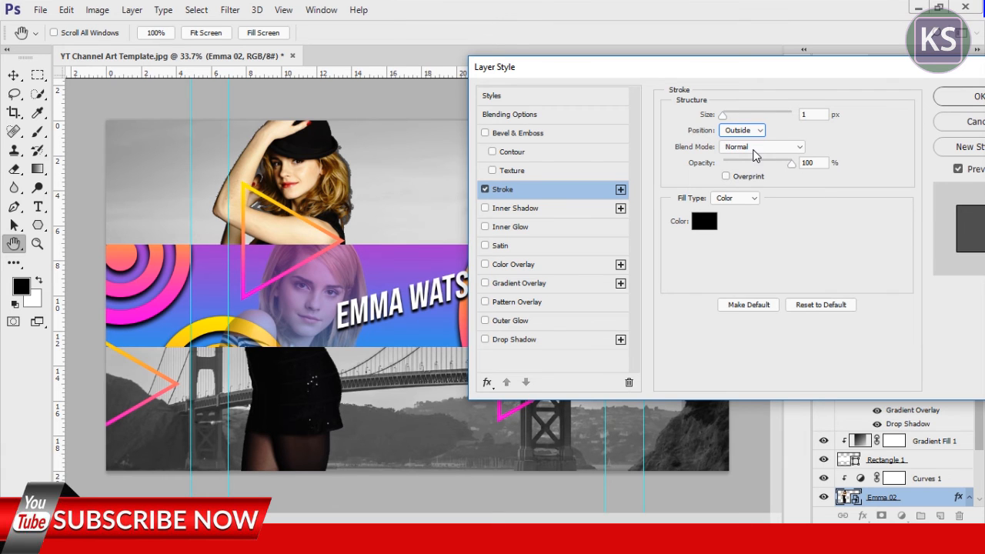
Set the Emma 02 layer's black outside stroke to Multiply blend mode and 2 px size, and apply the layer style.
left_click(766, 147)
left_click(754, 198)
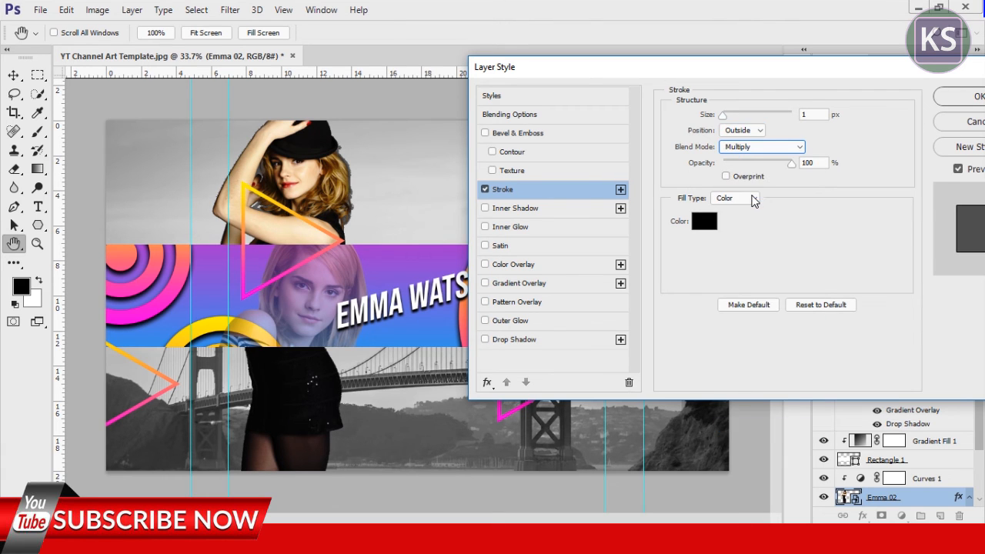
double_click(804, 115)
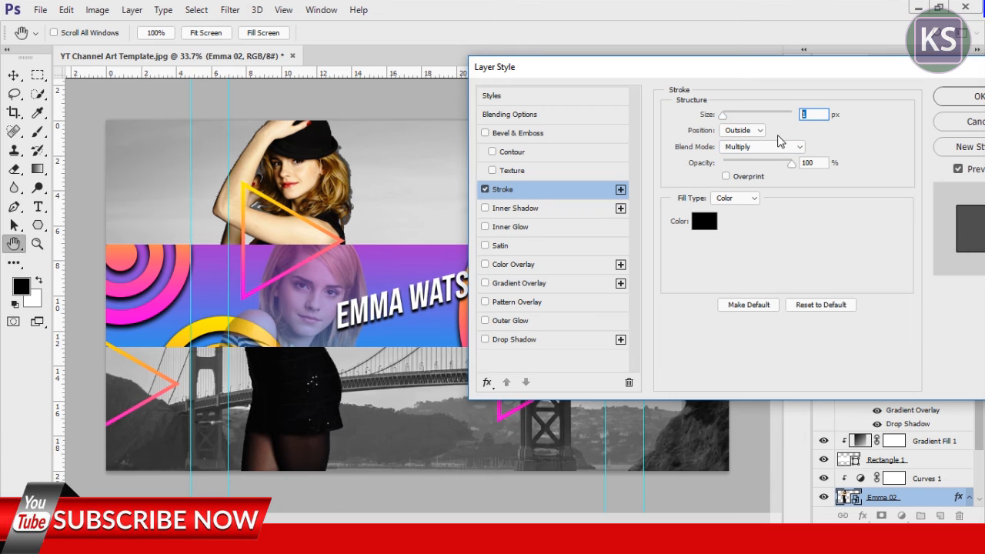
type("2")
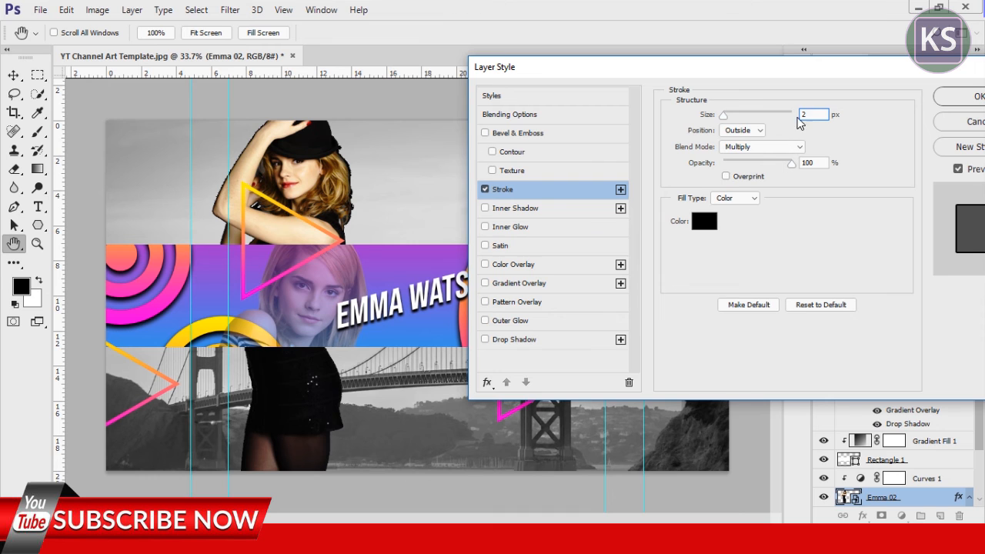
left_click(961, 97)
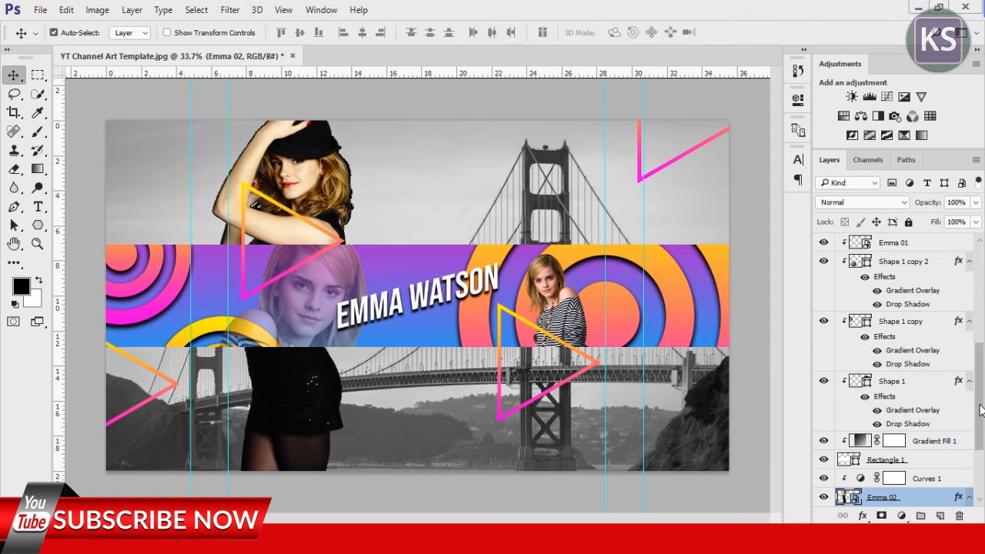
Create a new layer above Polygon 1 copy 3 and fill it with black (000000).
scroll(982, 411, "up", 5)
left_click(896, 256)
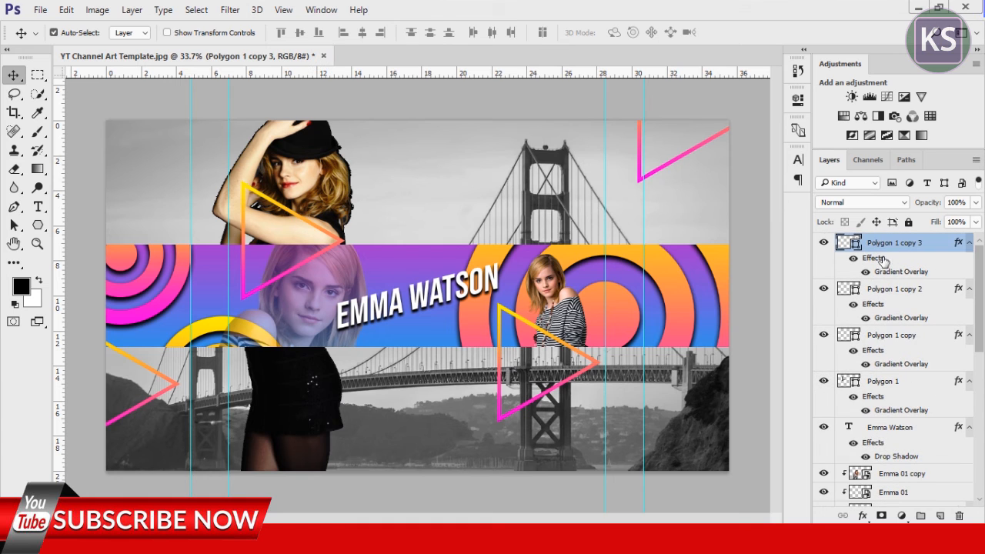
left_click(939, 515)
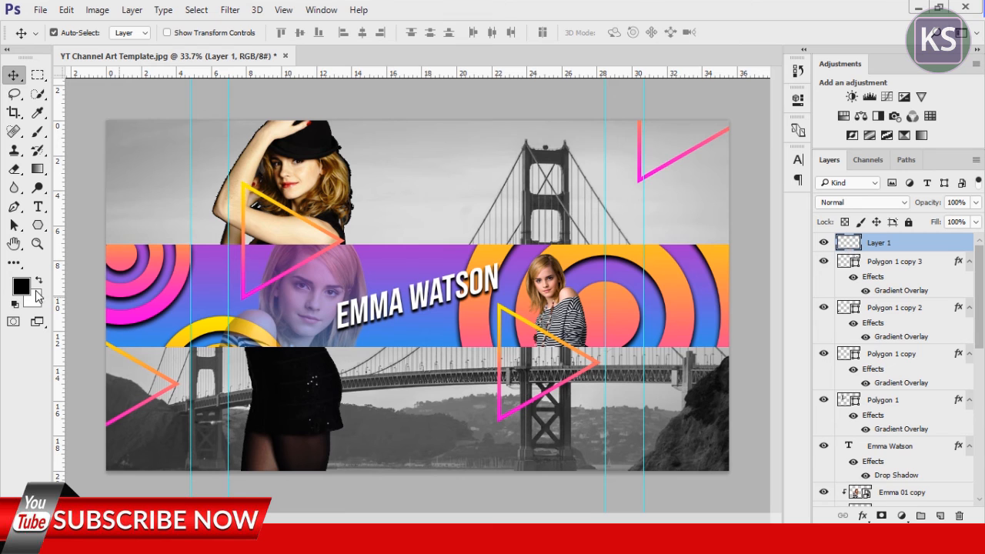
left_click(22, 286)
left_click(496, 239)
left_click_drag(496, 239, 486, 325)
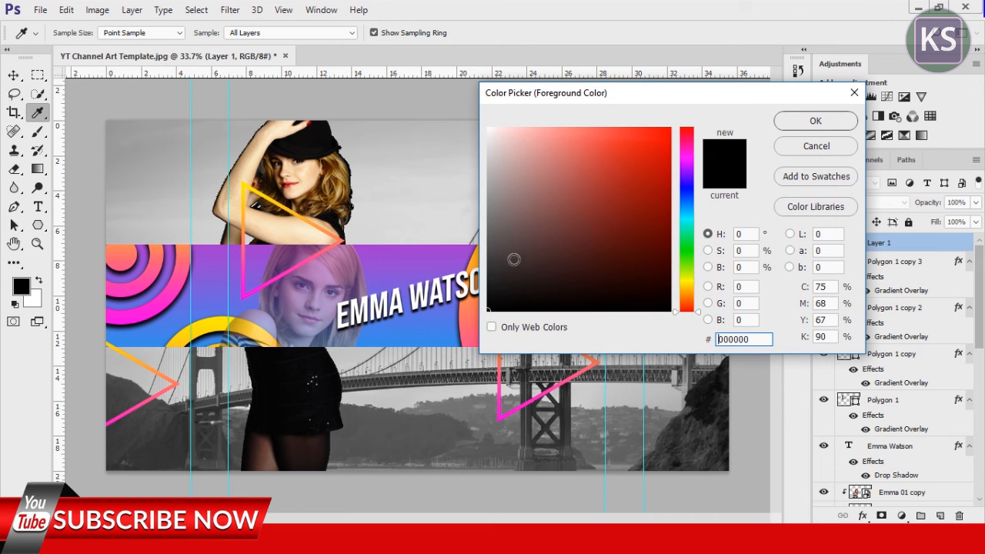
left_click(814, 121)
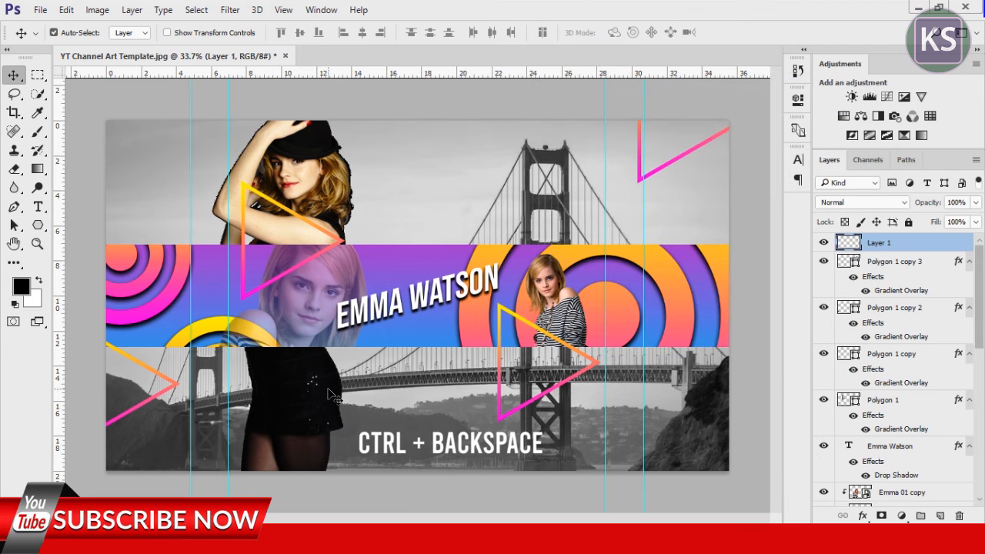
key("alt+BackSpace")
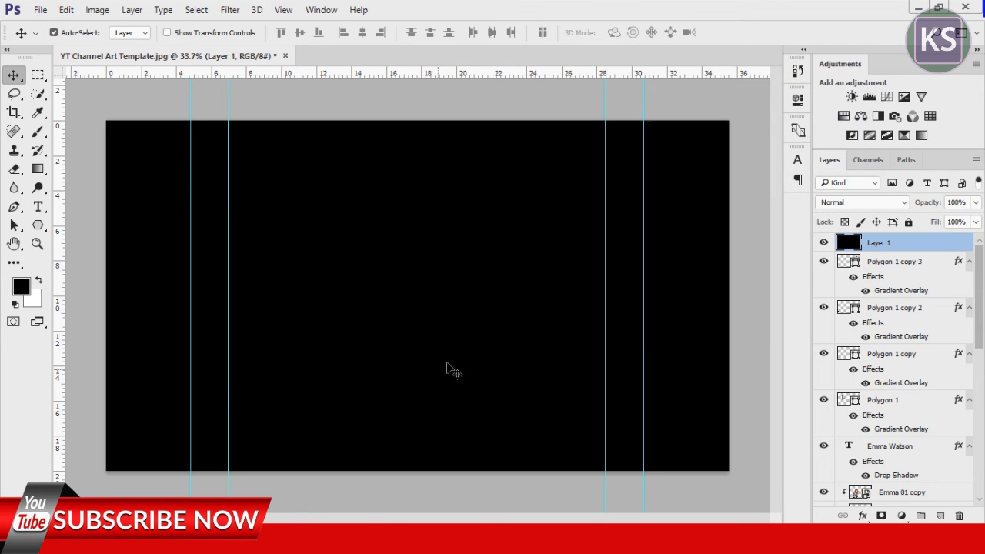
Set the opacity of the black-filled layer to 50%.
left_click(966, 202)
type("50")
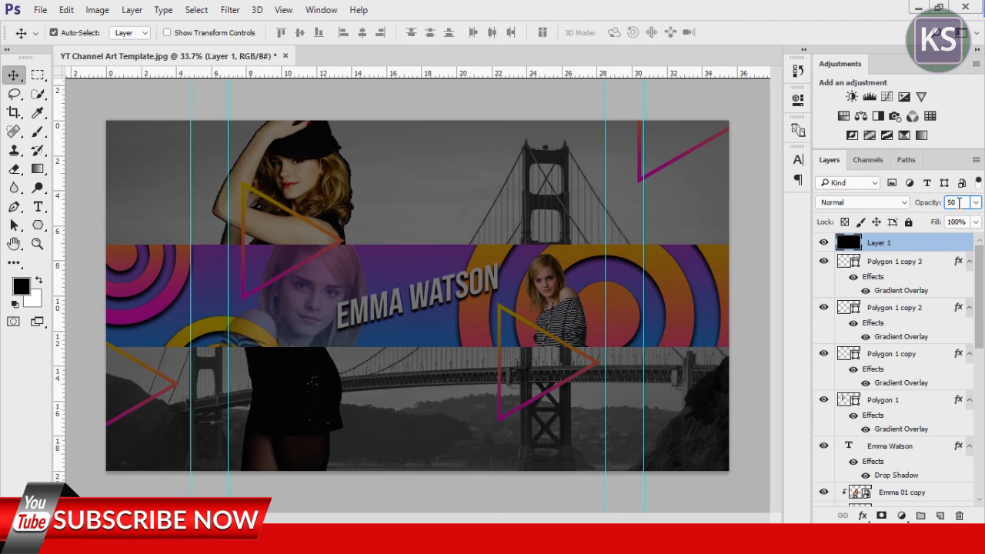
left_click(925, 251)
Add horizontal guides along the banner strip's upper and lower edges, and delete the black overlay inside the strip using a rectangular selection.
left_click_drag(446, 75, 446, 245)
left_click_drag(479, 73, 500, 348)
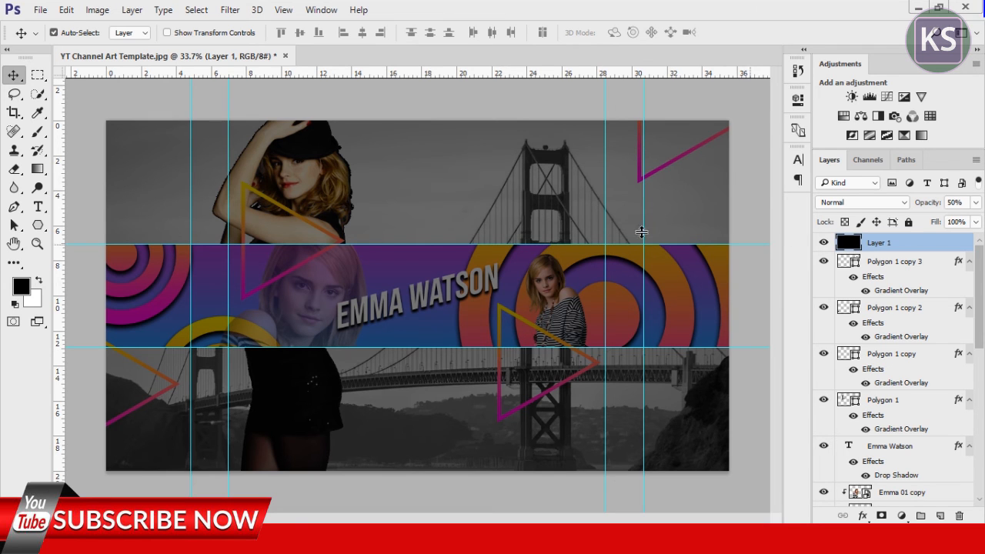
left_click(38, 75)
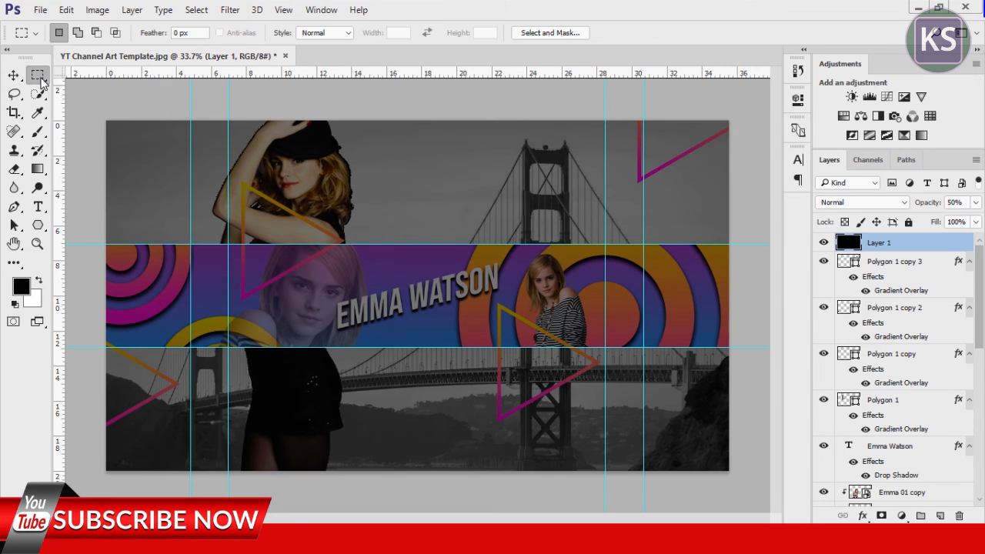
right_click(41, 83)
left_click(103, 76)
left_click_drag(94, 250, 743, 348)
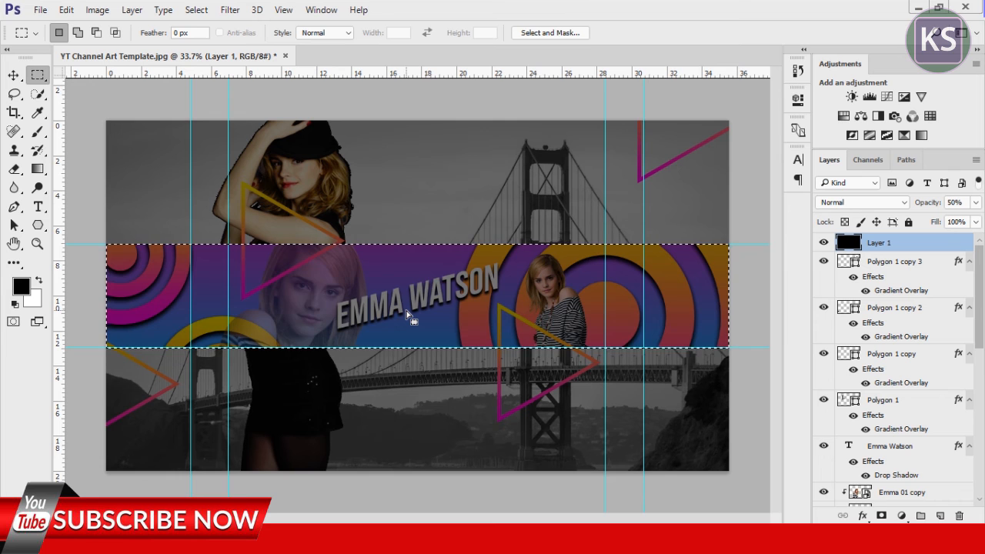
key("Delete")
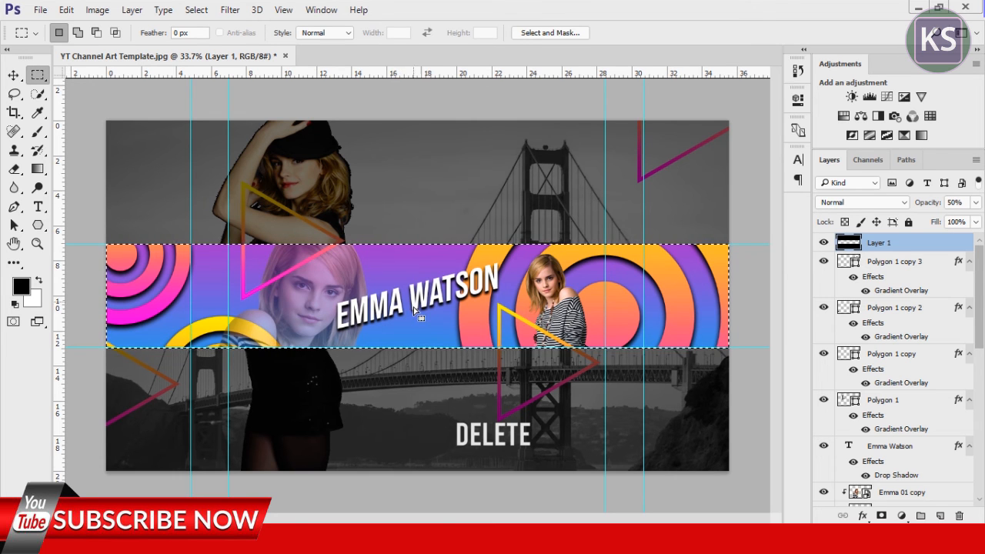
left_click(369, 308)
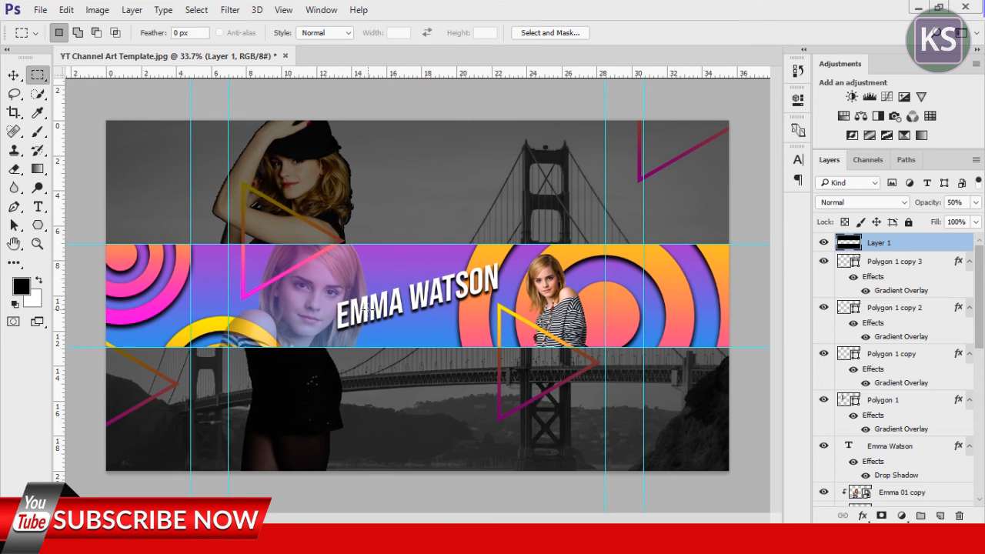
Remove all horizontal and vertical guides from the canvas with the Move tool.
left_click(14, 75)
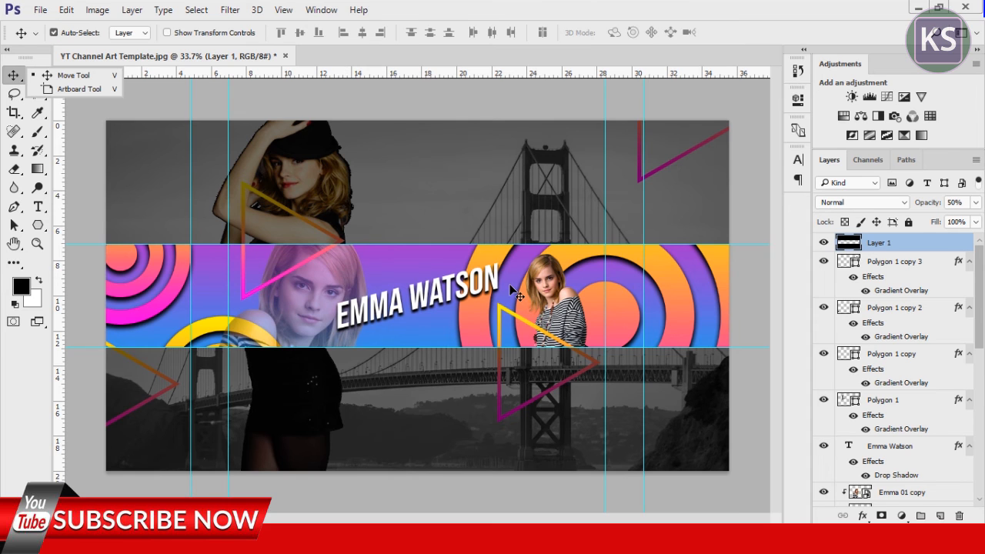
left_click_drag(505, 244, 488, 61)
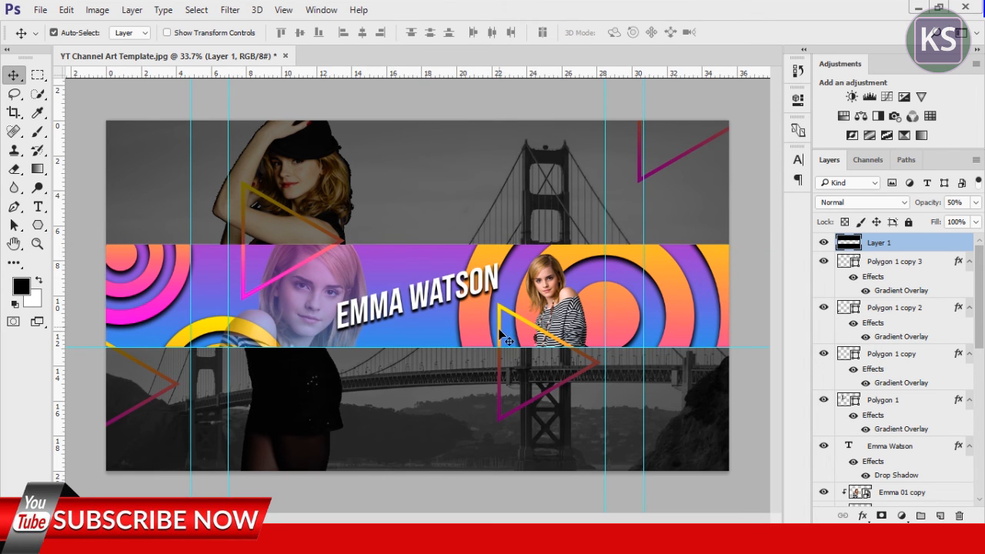
left_click_drag(500, 347, 505, 525)
left_click_drag(655, 327, 818, 304)
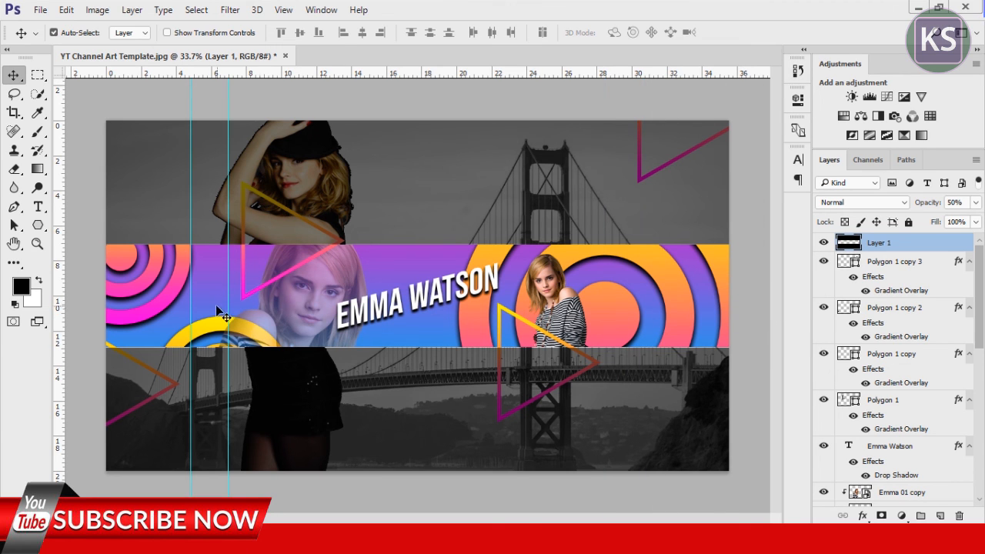
left_click_drag(190, 305, 37, 300)
left_click_drag(225, 300, 54, 302)
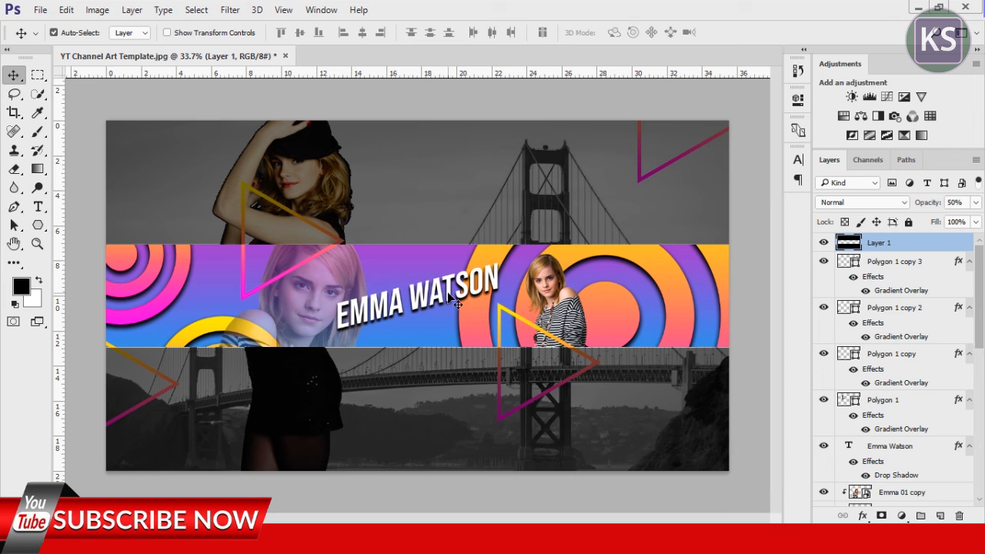
Identify the banner strip's base layer by hiding and reshowing Rectangle 1.
left_click(644, 297)
scroll(981, 469, "up", 3)
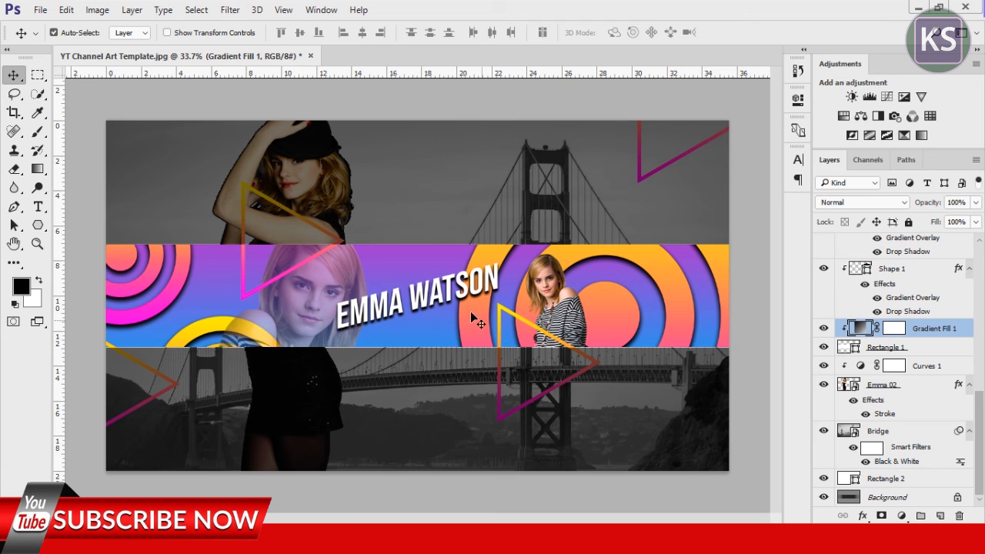
left_click(408, 267)
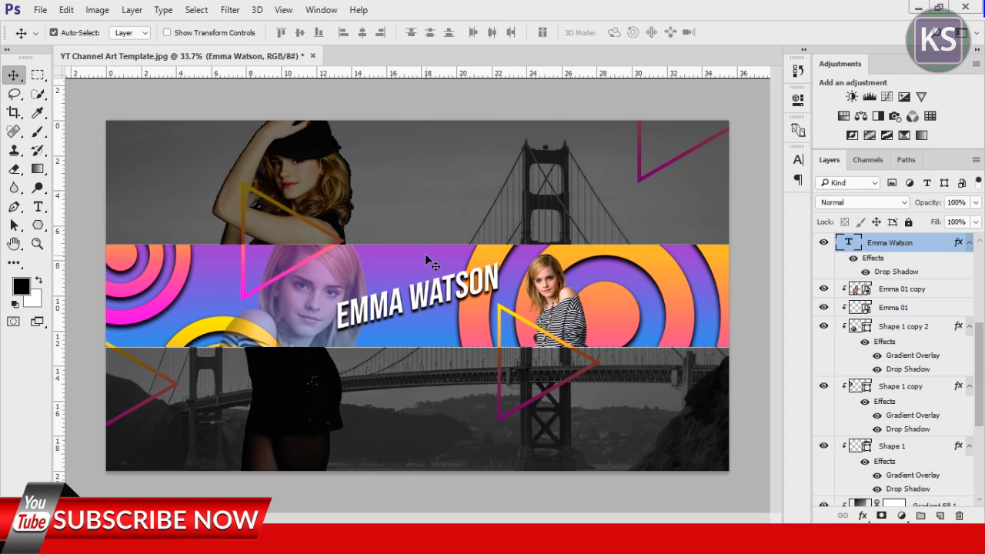
left_click(451, 260)
left_click_drag(983, 403, 979, 481)
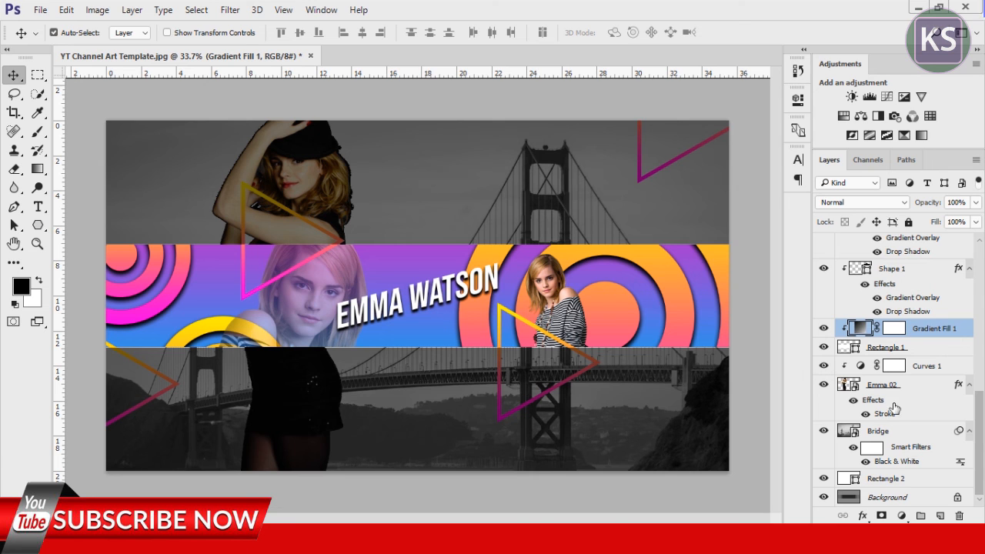
left_click(823, 347)
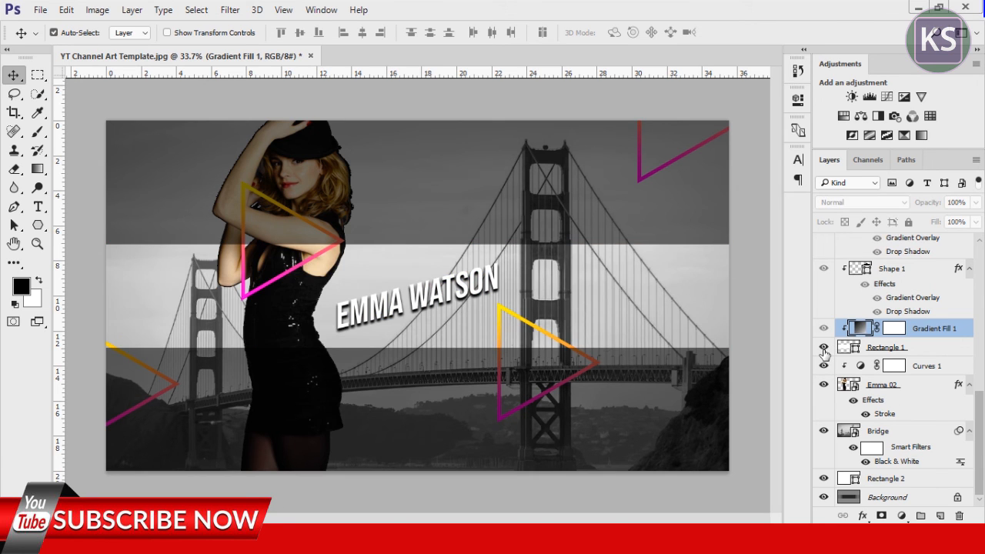
left_click(823, 348)
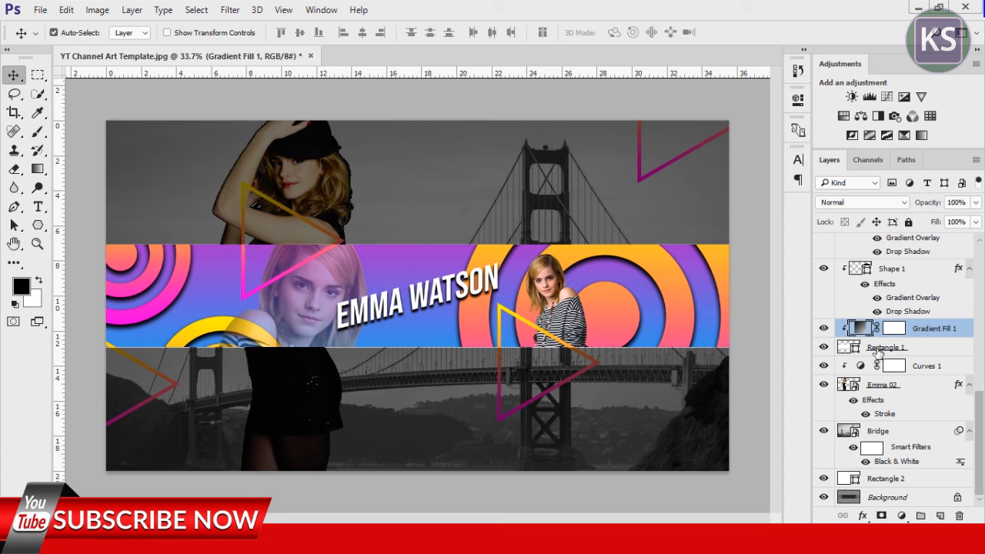
Add a black Drop Shadow effect to the Rectangle 1 layer in its blending options.
left_click(878, 352)
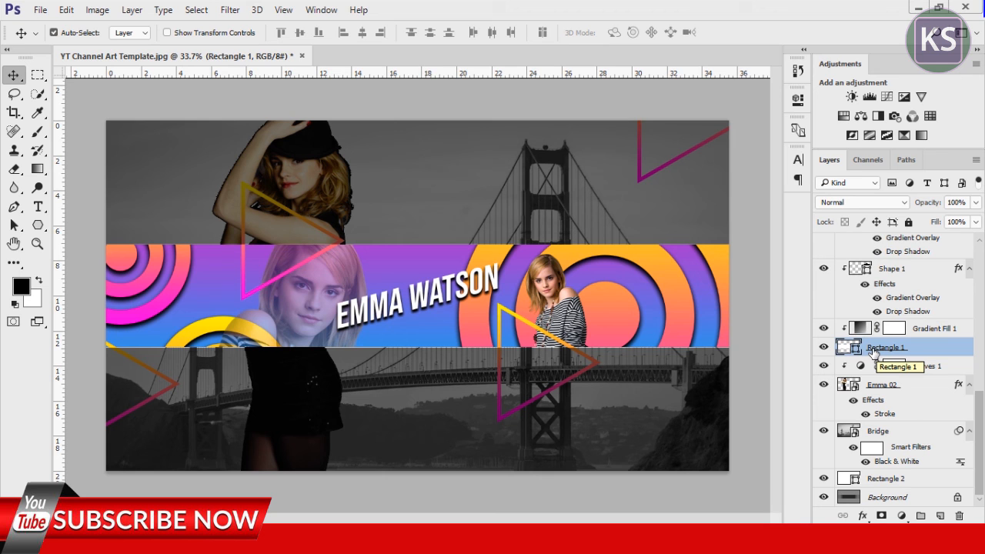
right_click(872, 352)
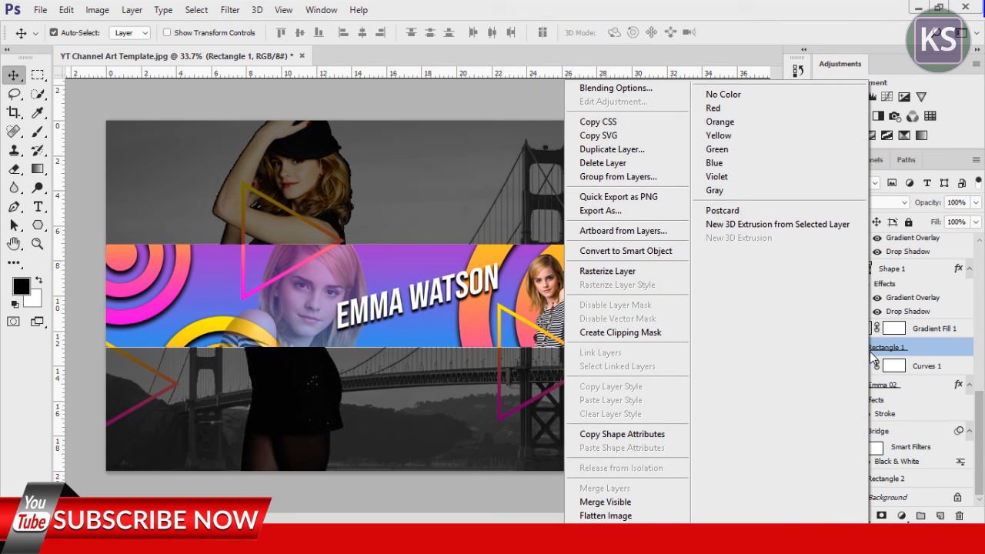
left_click(607, 91)
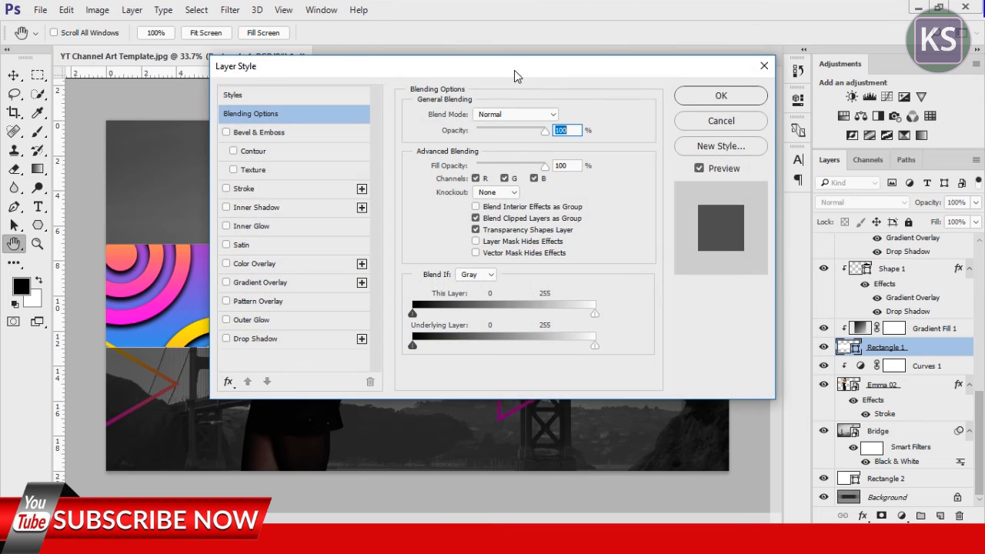
left_click_drag(514, 70, 716, 58)
left_click(474, 320)
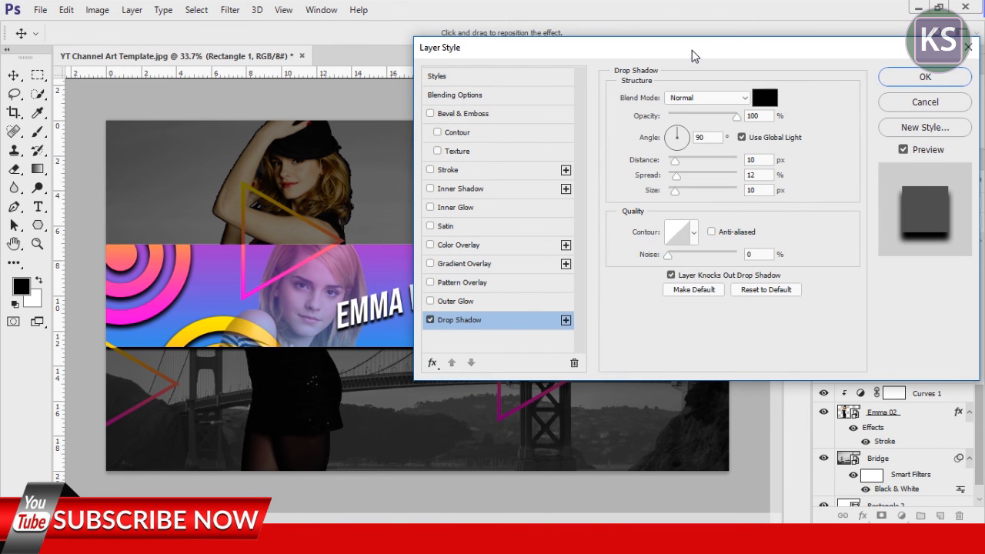
left_click_drag(691, 50, 825, 37)
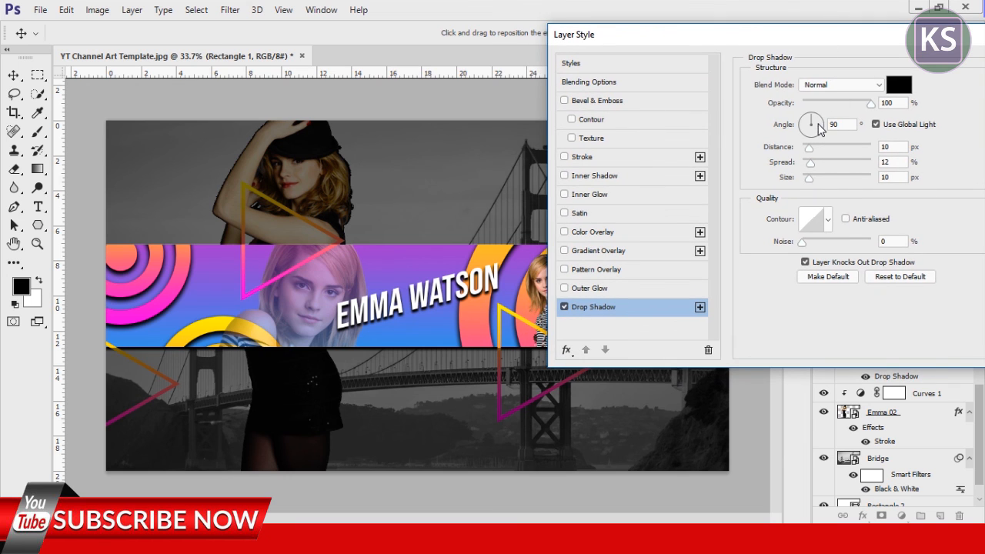
Set the Rectangle 1 drop shadow to 20 px distance, 20% spread and 100 px size, and apply the layer style.
left_click_drag(810, 157, 821, 173)
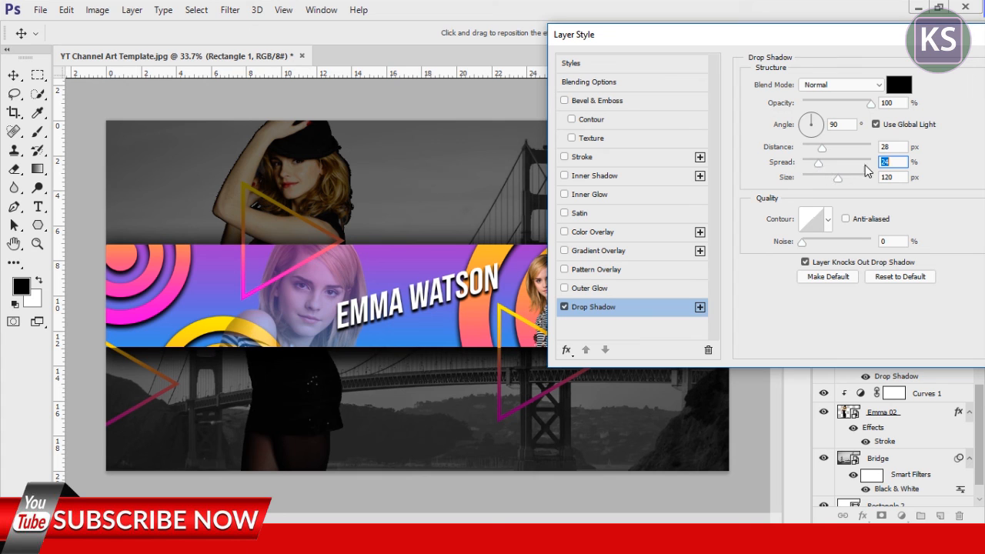
type("20")
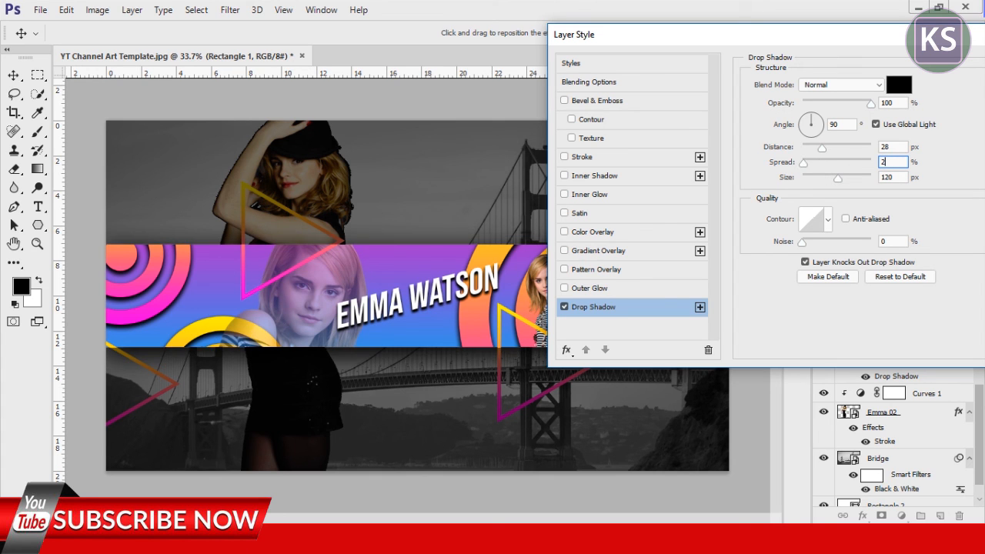
double_click(894, 146)
type("20")
key("Tab")
key("Tab")
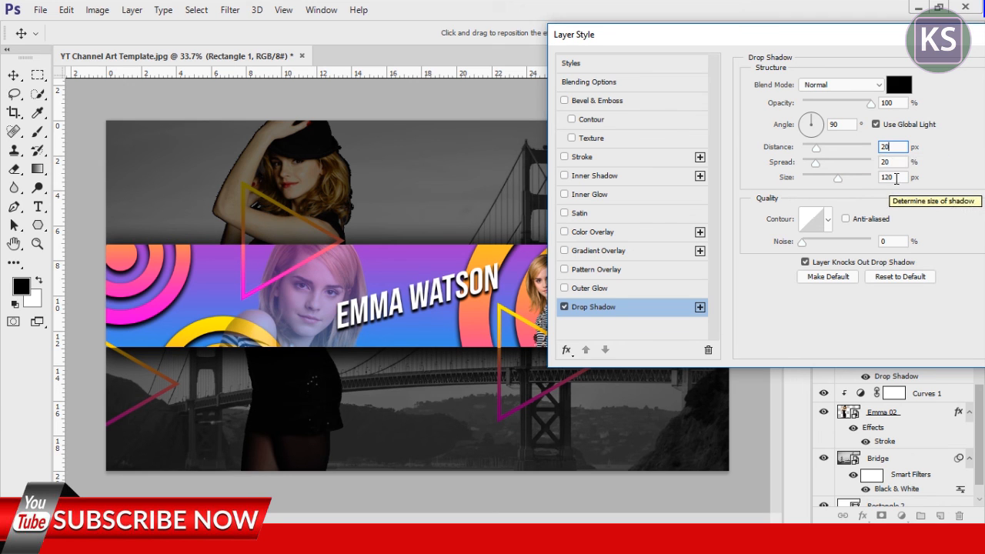
type("100")
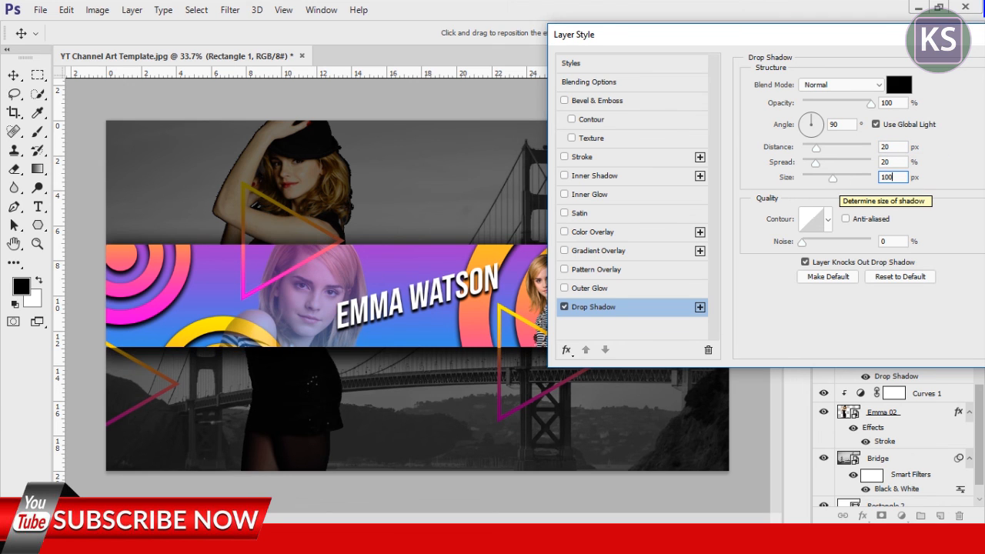
left_click_drag(858, 37, 543, 64)
left_click_drag(576, 205, 532, 178)
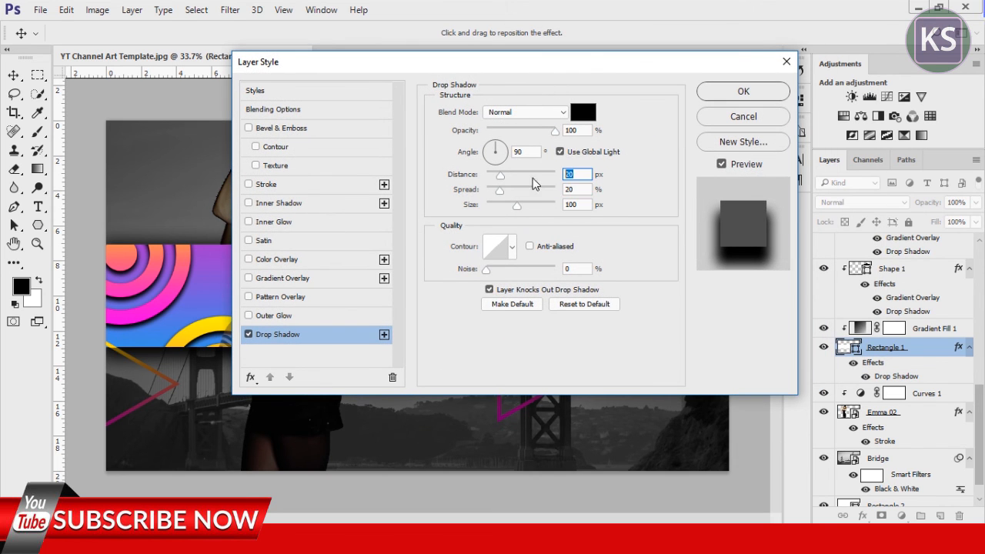
left_click(750, 98)
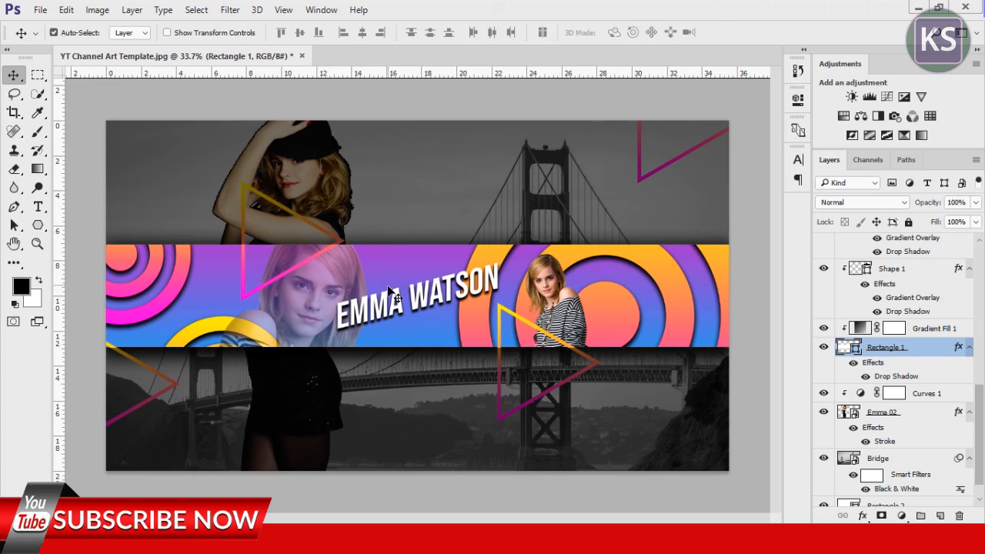
scroll(390, 291, "down", 2)
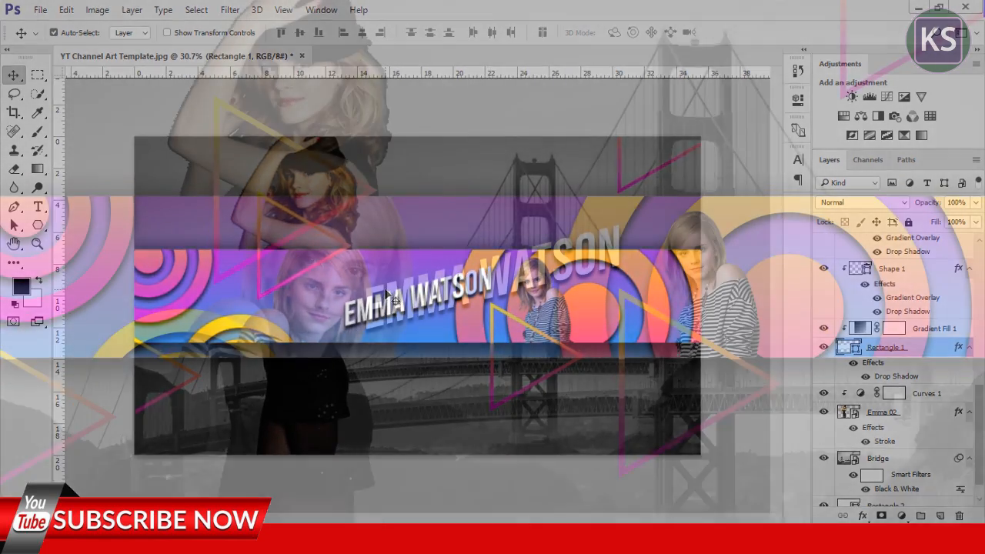